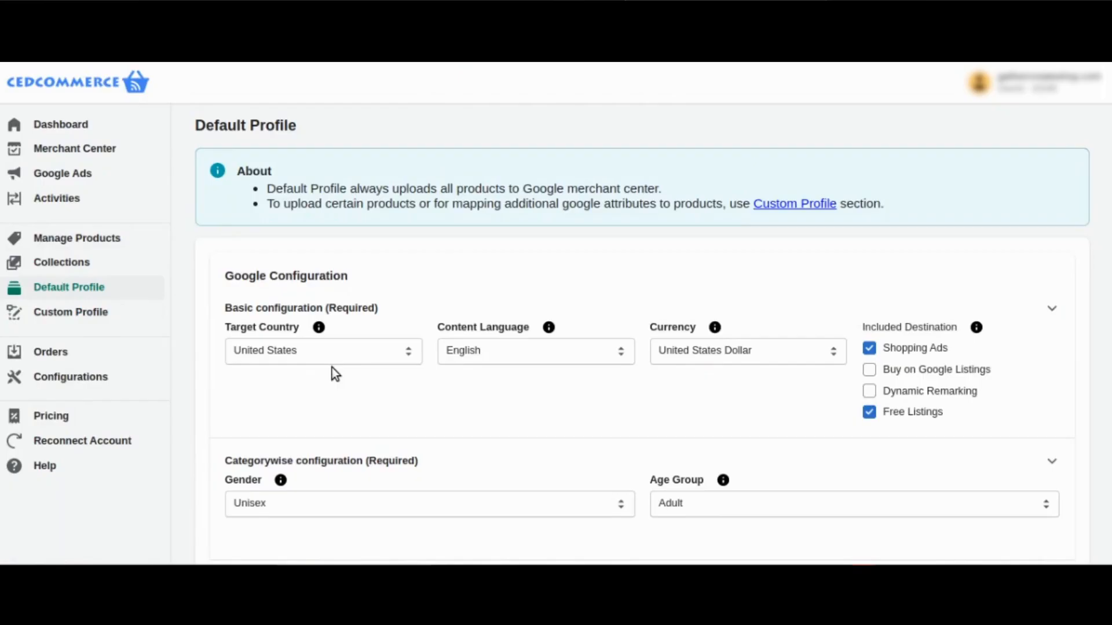
Step: Create a custom profile named "Custom profile" and save it to continue to the configuration stage
{"action": "left_click", "coordinate": [67, 312]}
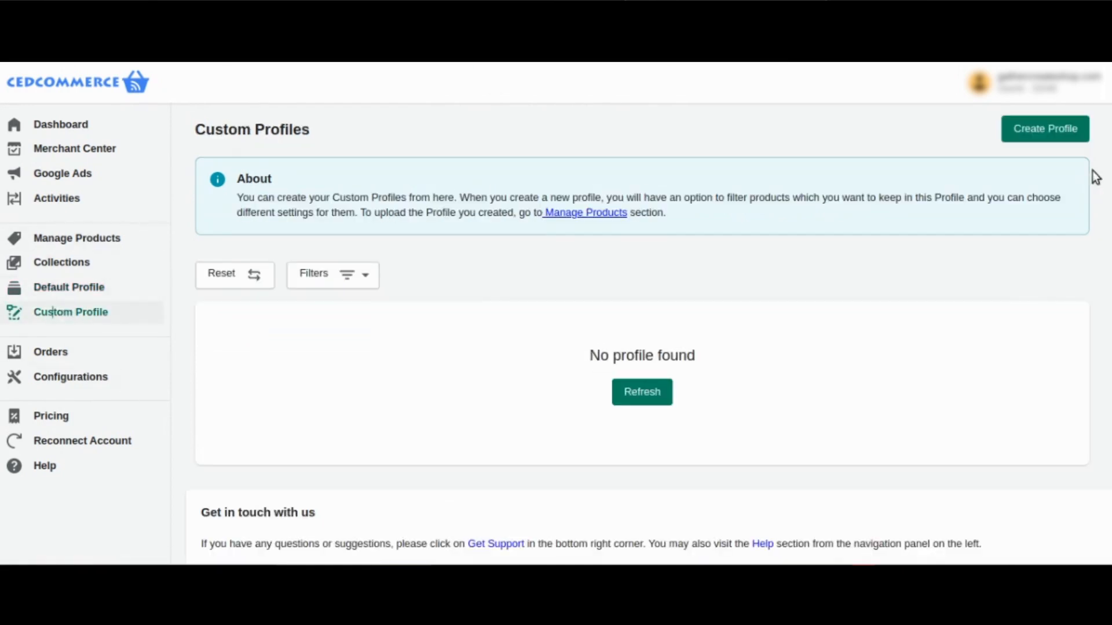
{"action": "left_click", "coordinate": [1044, 138]}
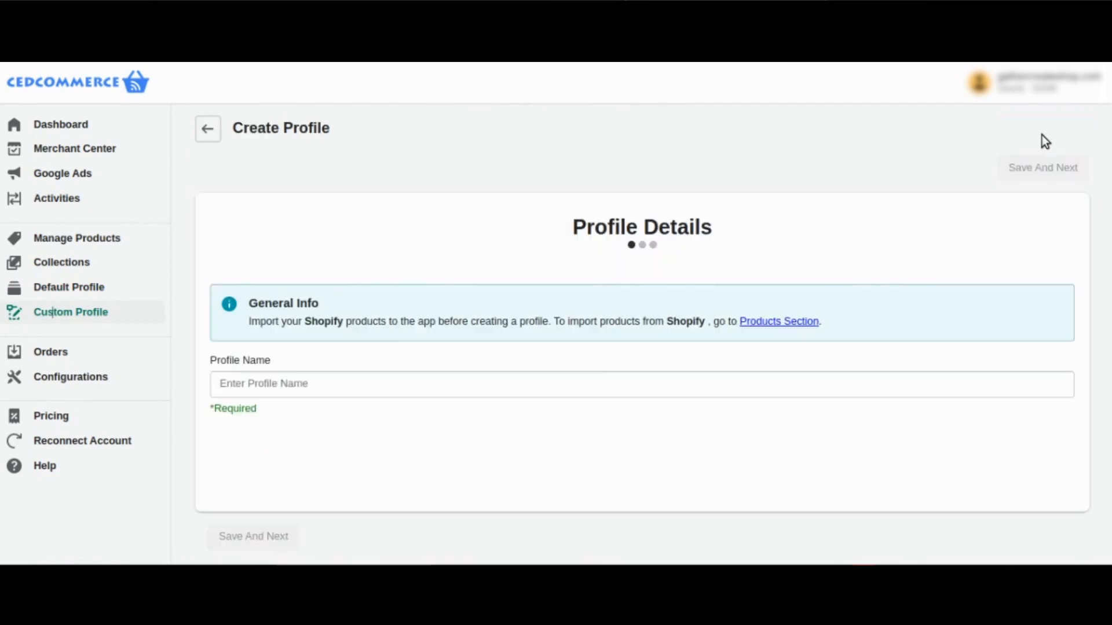
{"action": "left_click", "coordinate": [336, 386]}
{"action": "type", "text": "CUstom "}
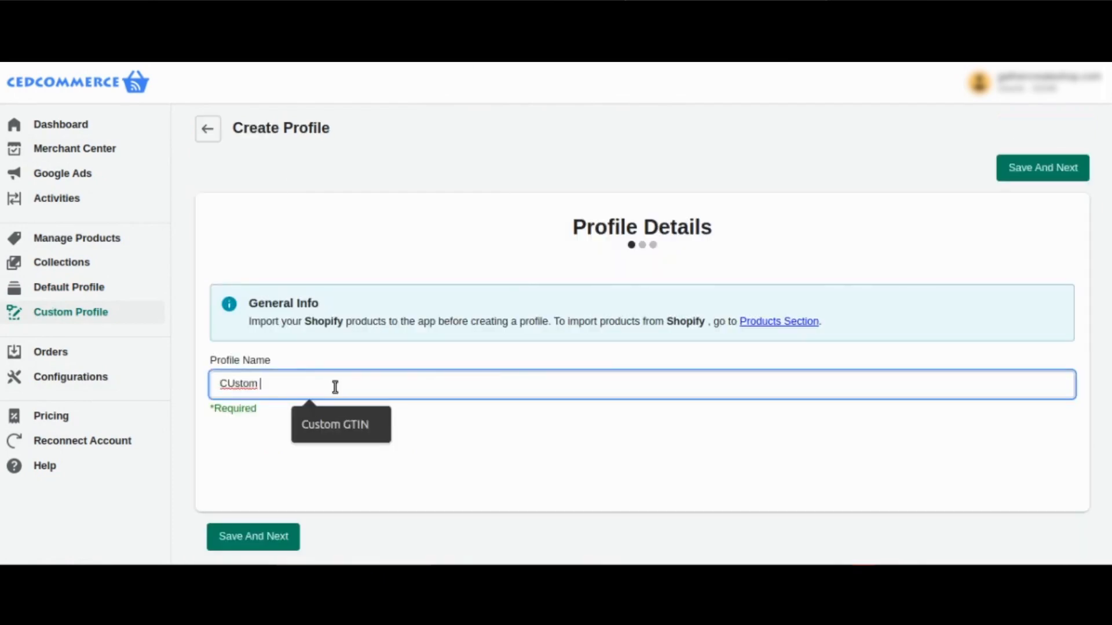
{"action": "type", "text": "profile"}
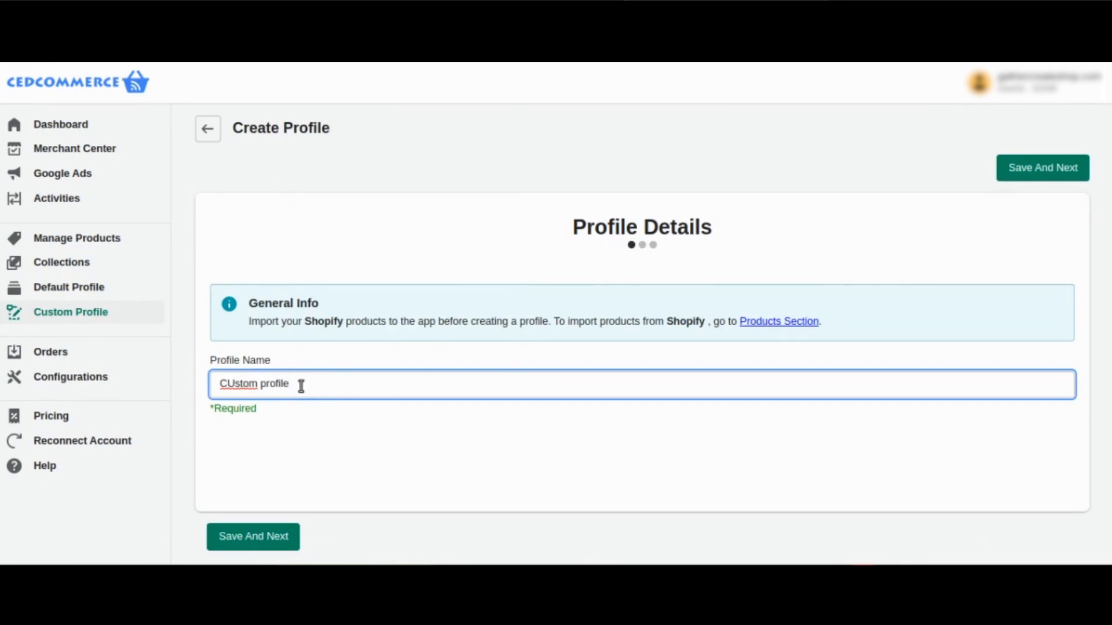
{"action": "left_click", "coordinate": [235, 388]}
{"action": "key", "text": "BackSpace"}
{"action": "type", "text": "u"}
{"action": "left_click", "coordinate": [265, 536]}
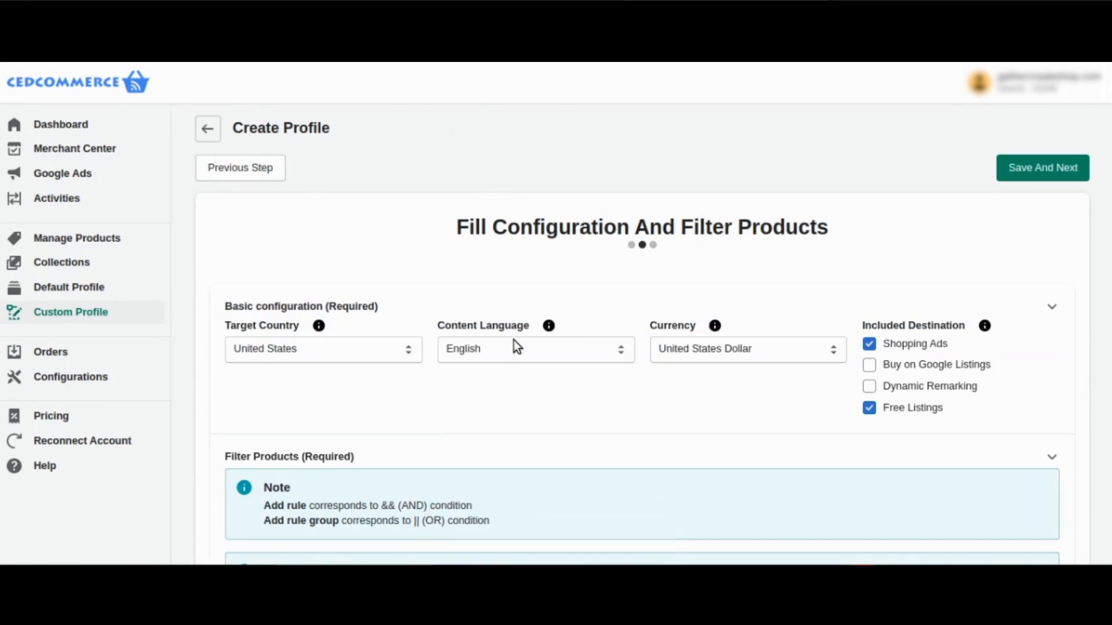
Step: Set the profile's target country to India, content language to English and currency to India Rupee
{"action": "left_click", "coordinate": [356, 348]}
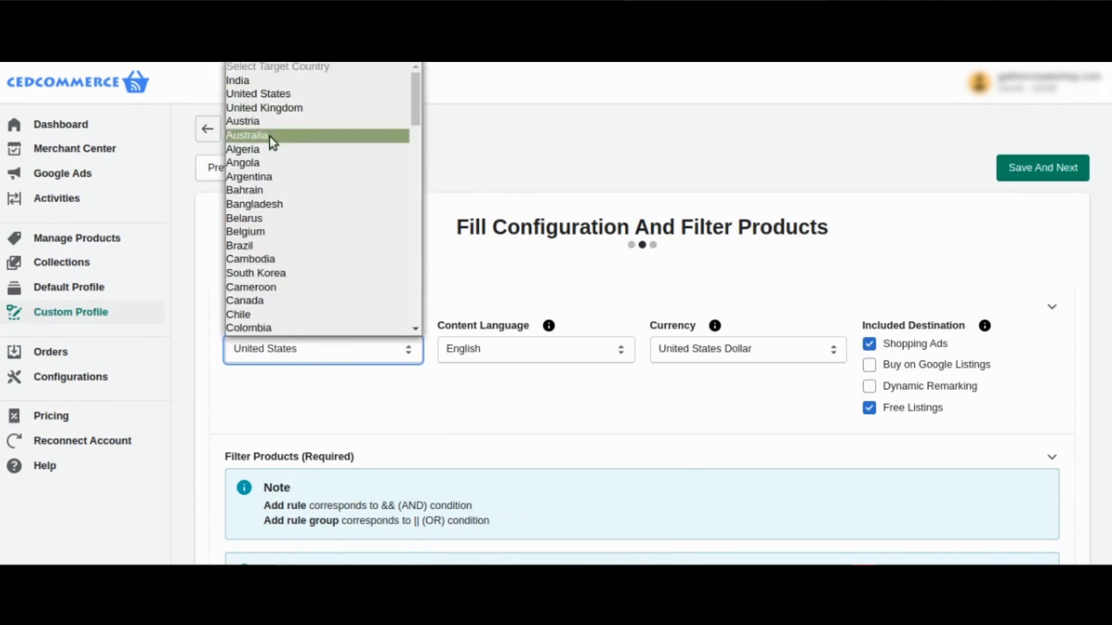
{"action": "left_click", "coordinate": [262, 86]}
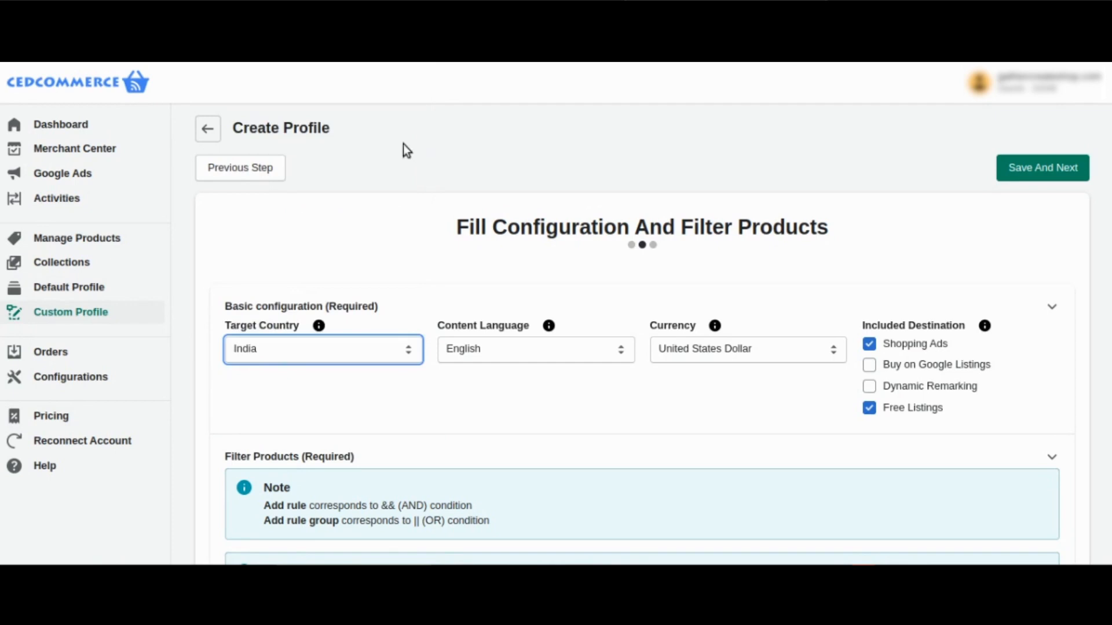
{"action": "left_click", "coordinate": [547, 347]}
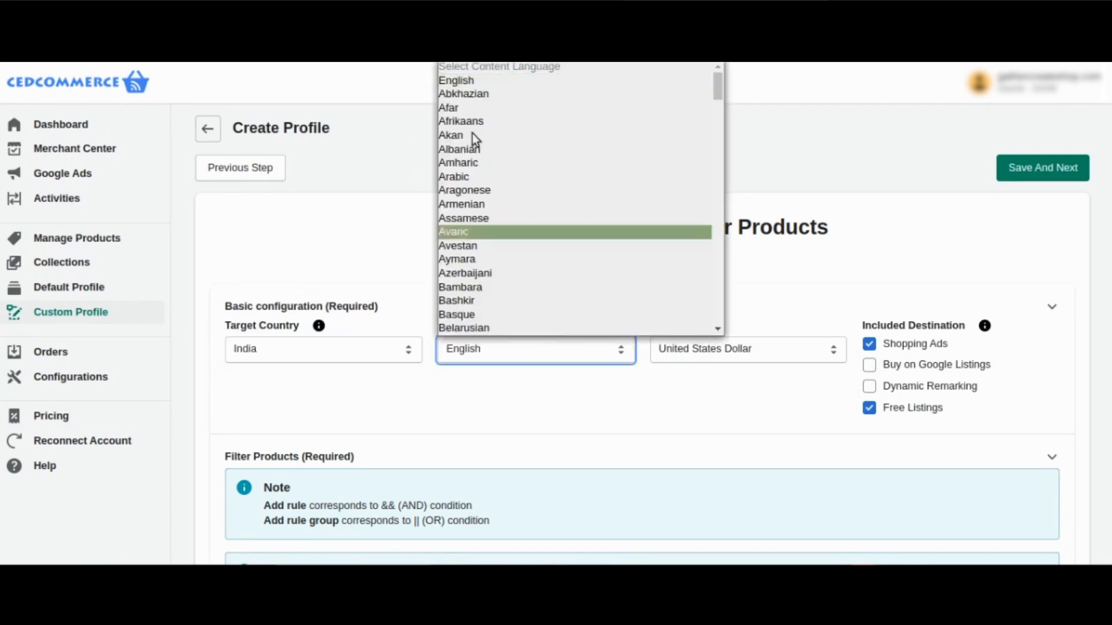
{"action": "left_click", "coordinate": [465, 83]}
{"action": "left_click", "coordinate": [681, 354]}
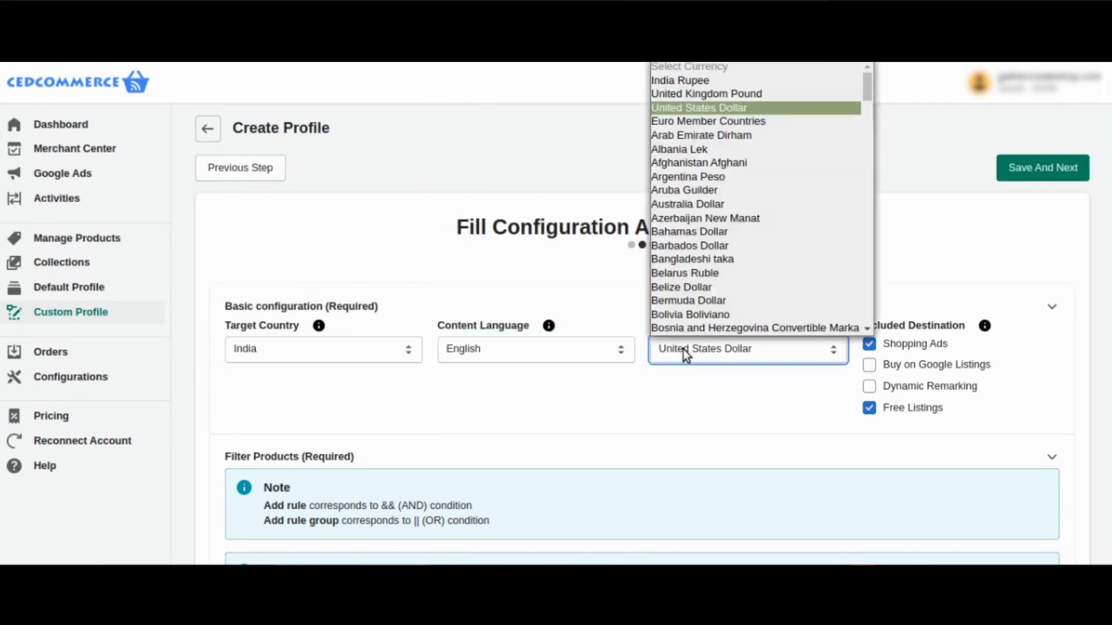
{"action": "left_click", "coordinate": [691, 79]}
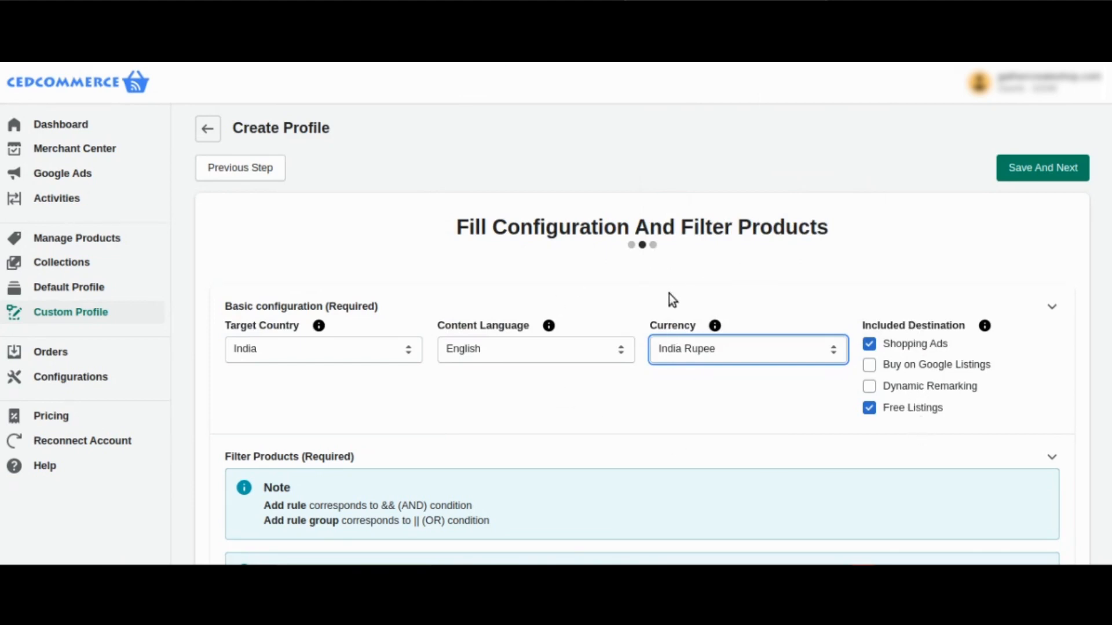
Step: Toggle the Shopping Ads and Free Listings destinations off and back on
{"action": "left_click", "coordinate": [878, 346]}
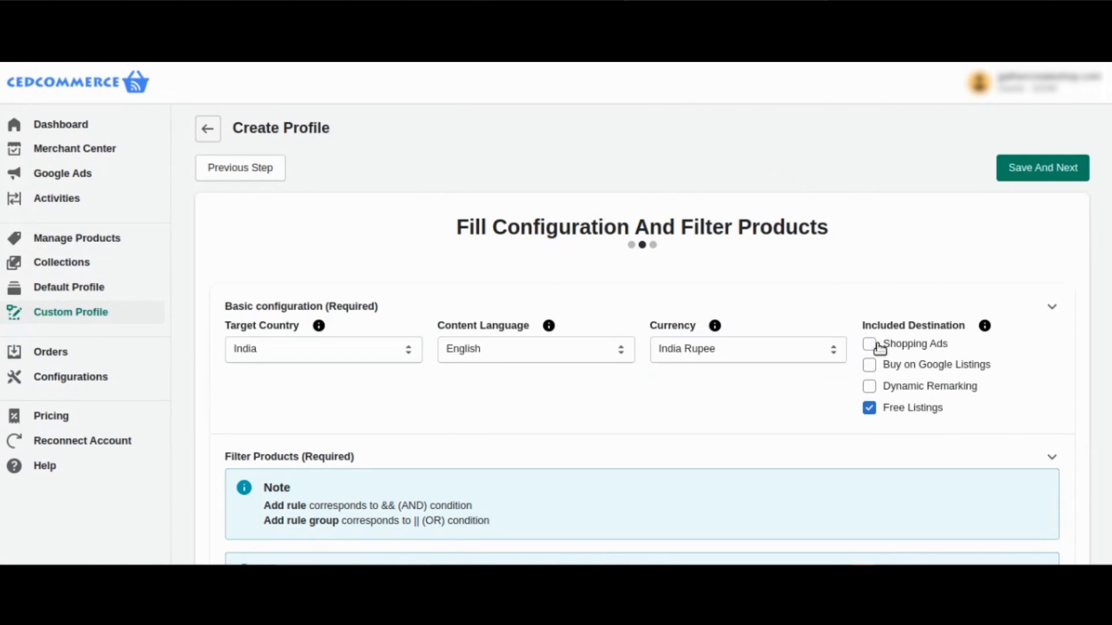
{"action": "left_click", "coordinate": [871, 409]}
{"action": "left_click", "coordinate": [871, 409]}
{"action": "left_click", "coordinate": [870, 345]}
Step: Set the product filter rule to Price Greater Than 100 and test the query
{"action": "scroll", "coordinate": [787, 305], "scroll_direction": "down", "scroll_amount": 5}
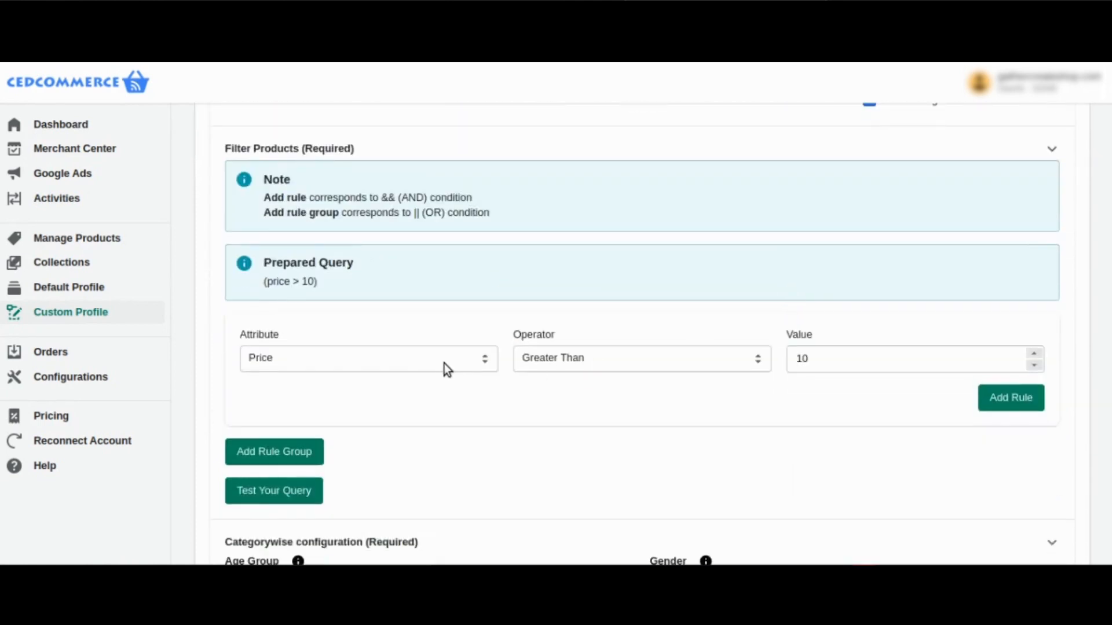
{"action": "left_click", "coordinate": [443, 365]}
{"action": "left_click", "coordinate": [339, 324]}
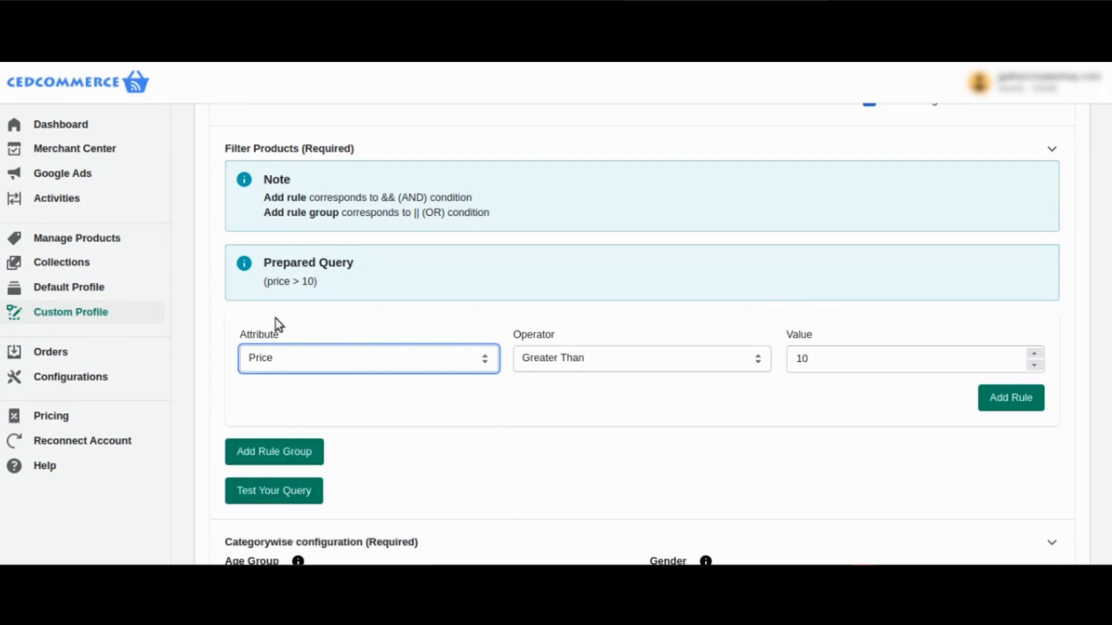
{"action": "left_click", "coordinate": [276, 360]}
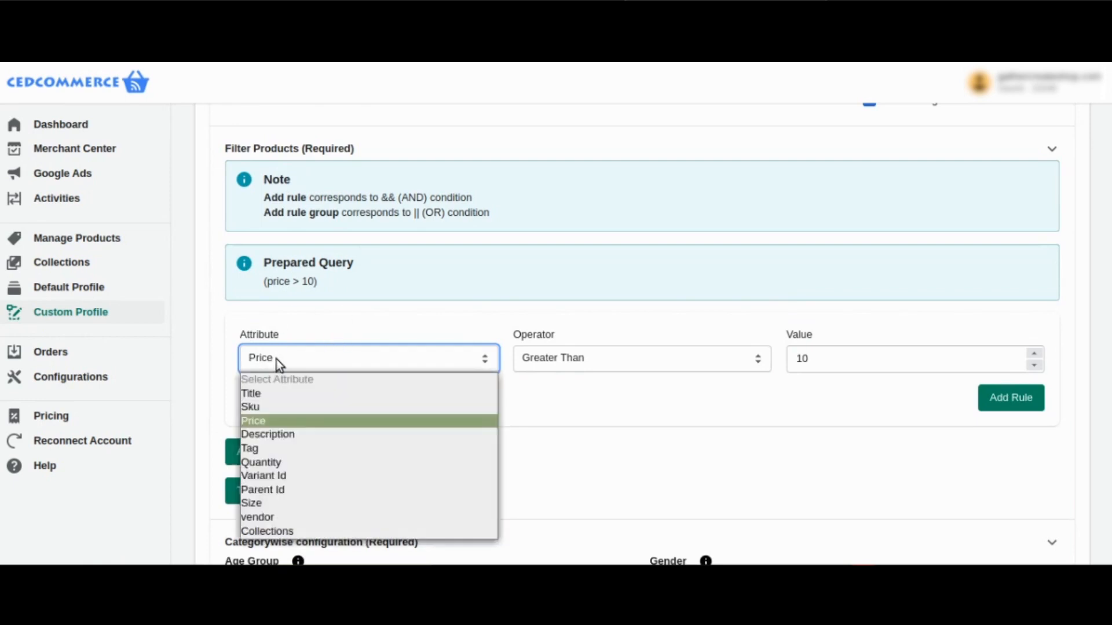
{"action": "left_click", "coordinate": [265, 422]}
{"action": "left_click", "coordinate": [562, 354]}
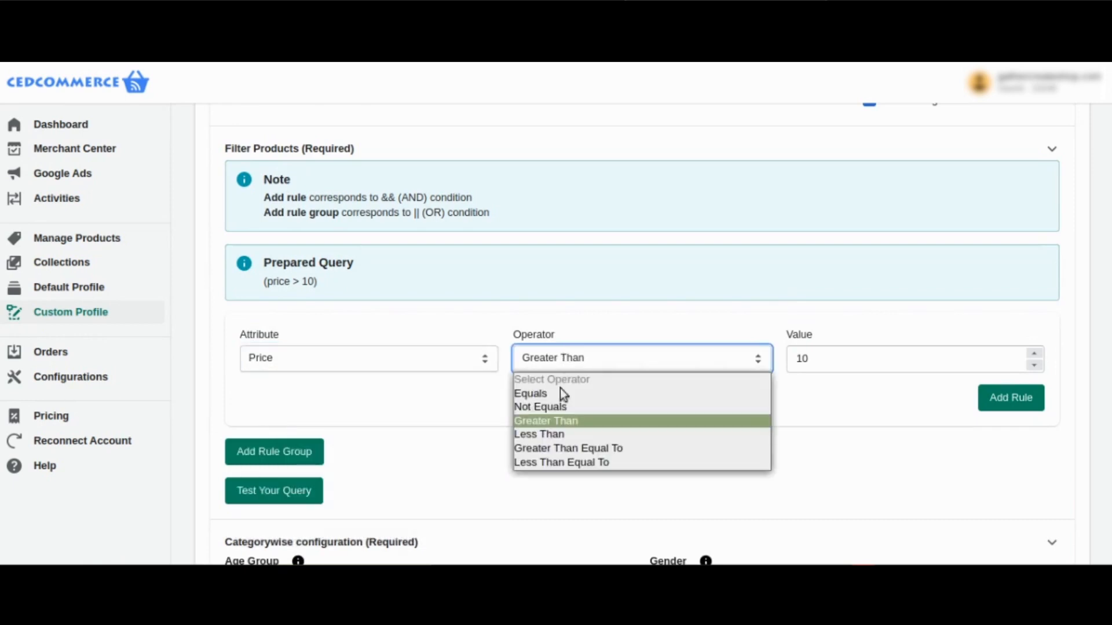
{"action": "left_click", "coordinate": [547, 426]}
{"action": "left_click", "coordinate": [804, 364]}
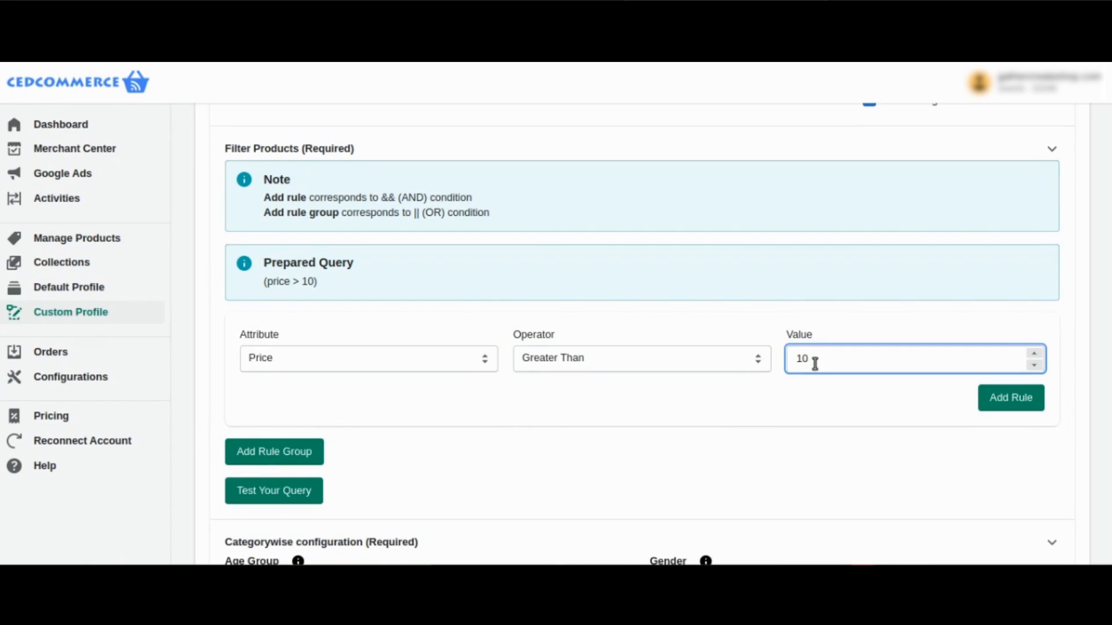
{"action": "type", "text": "0"}
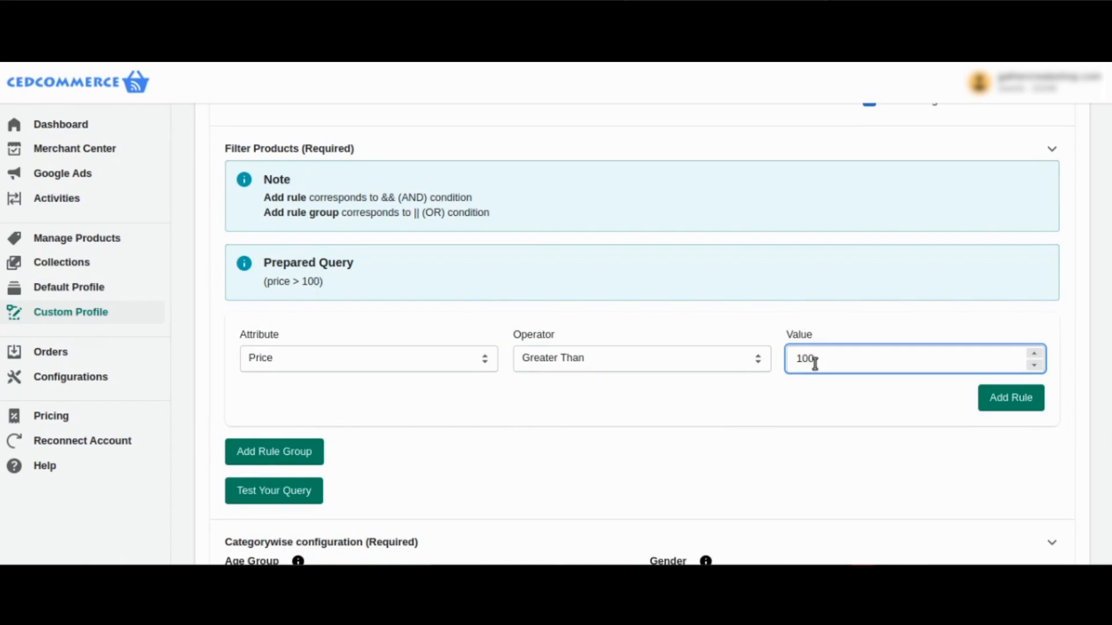
{"action": "left_click", "coordinate": [297, 503]}
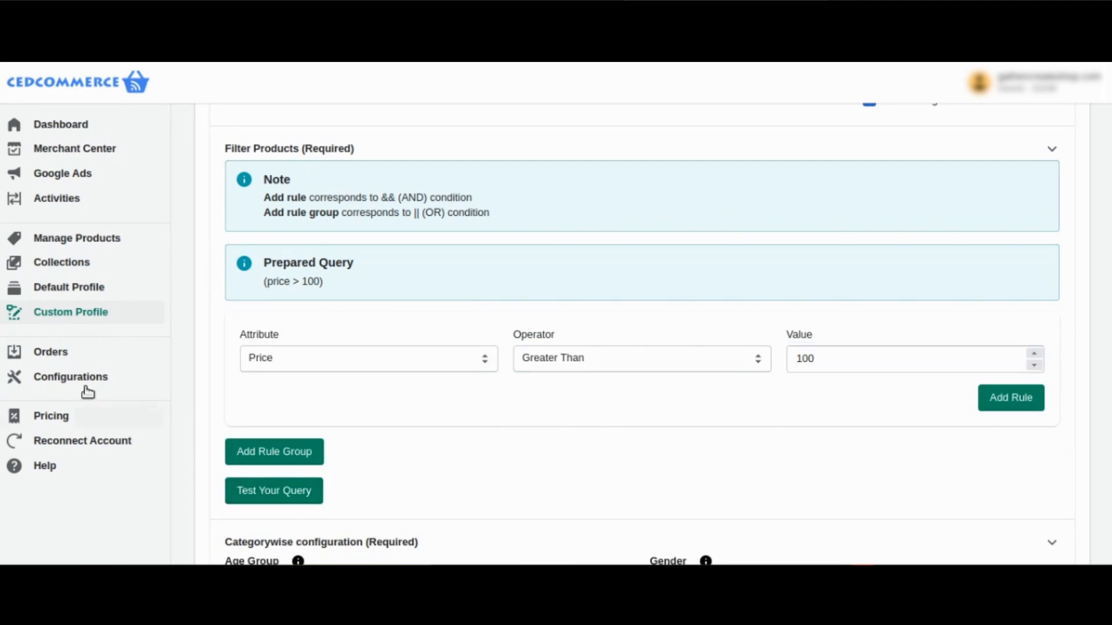
{"action": "scroll", "coordinate": [458, 322], "scroll_direction": "down", "scroll_amount": 2}
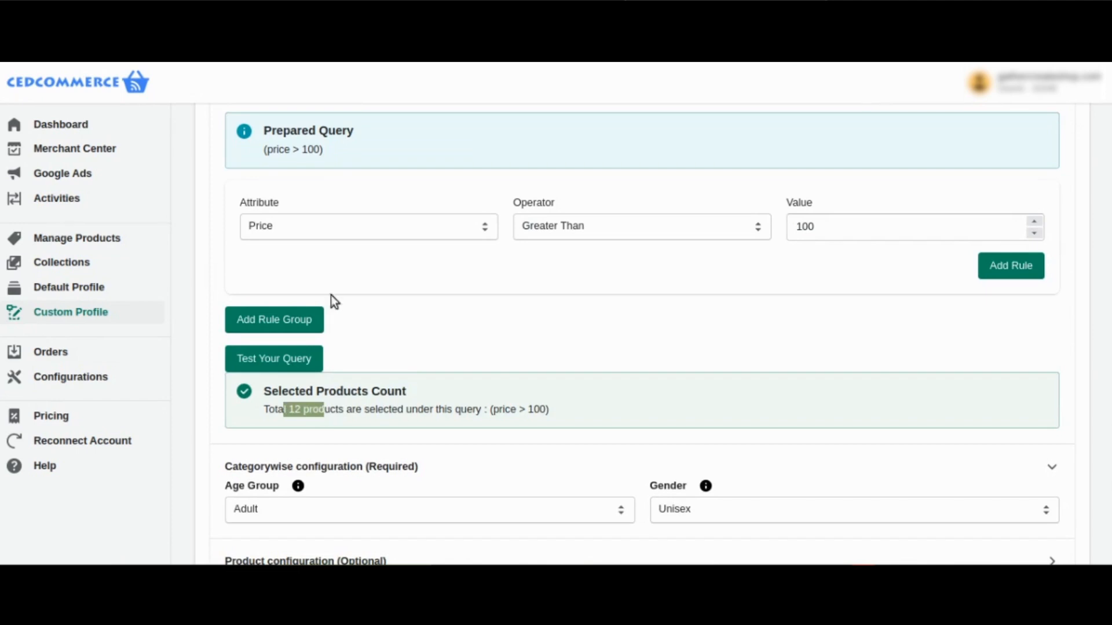
Step: Try Collections as the filter attribute and view its available operators and collection values
{"action": "left_click", "coordinate": [375, 227]}
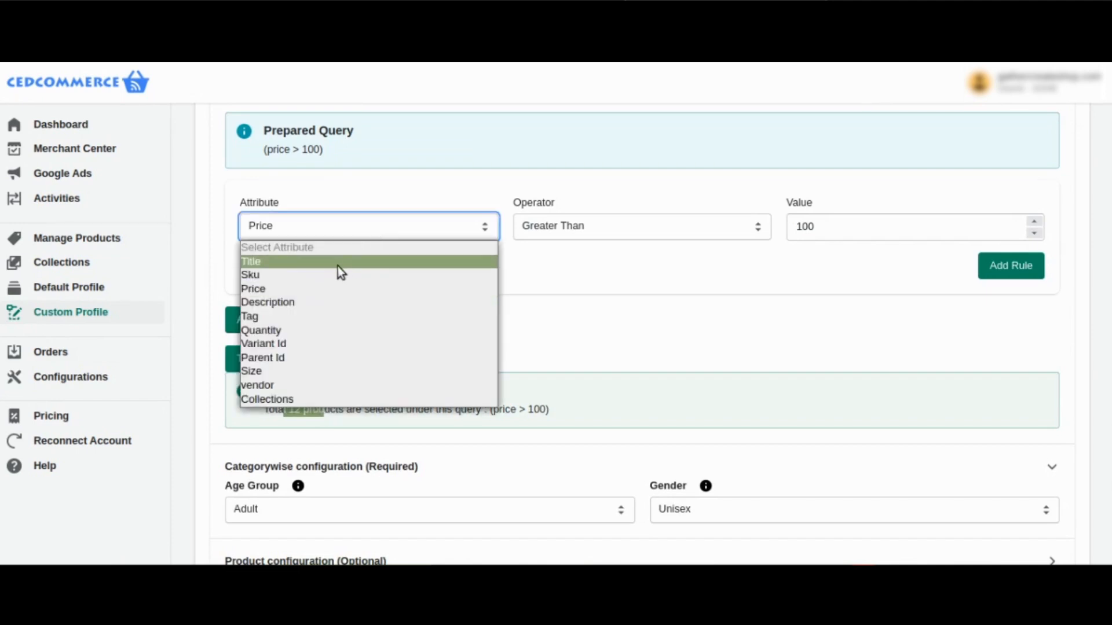
{"action": "left_click", "coordinate": [287, 398]}
{"action": "left_click", "coordinate": [604, 237]}
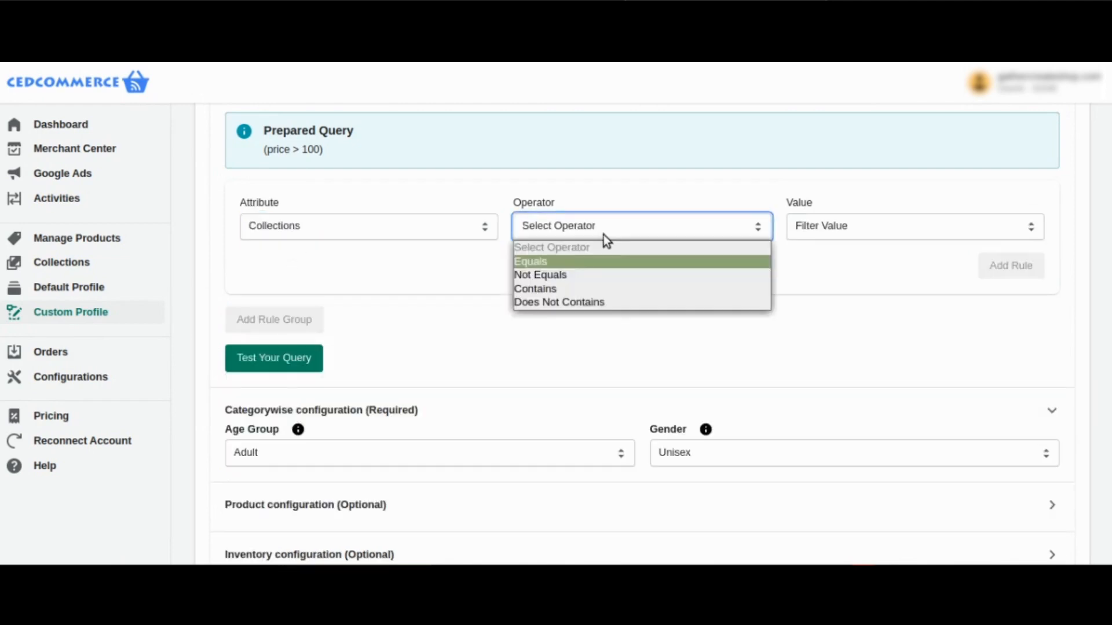
{"action": "left_click", "coordinate": [846, 226]}
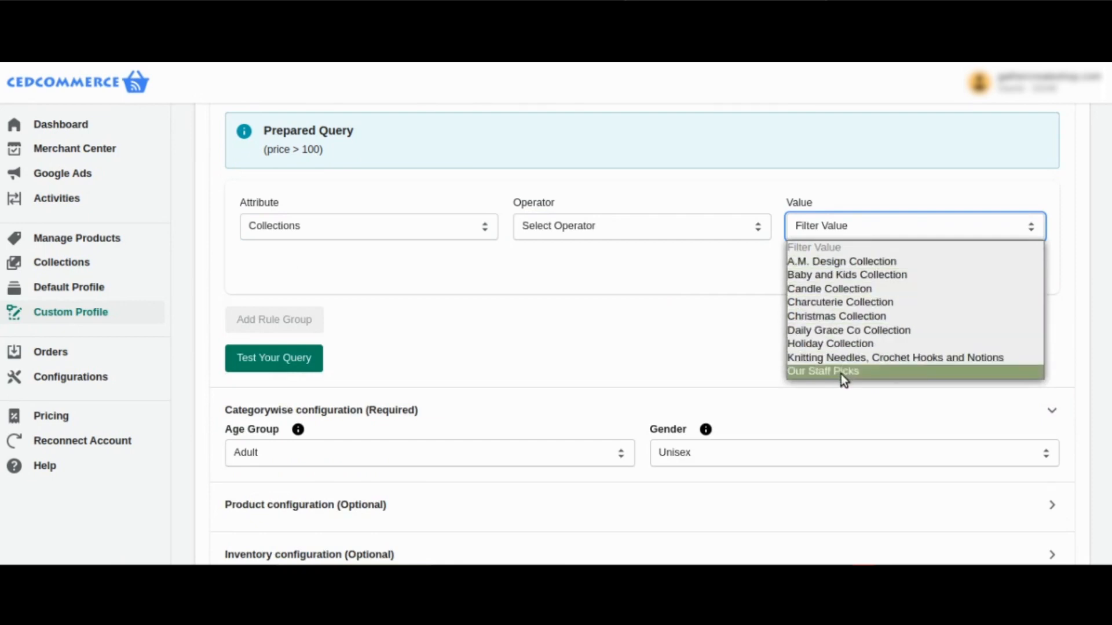
Step: Return the filter rule to Price Greater Than 100
{"action": "left_click", "coordinate": [412, 225]}
{"action": "left_click", "coordinate": [411, 225]}
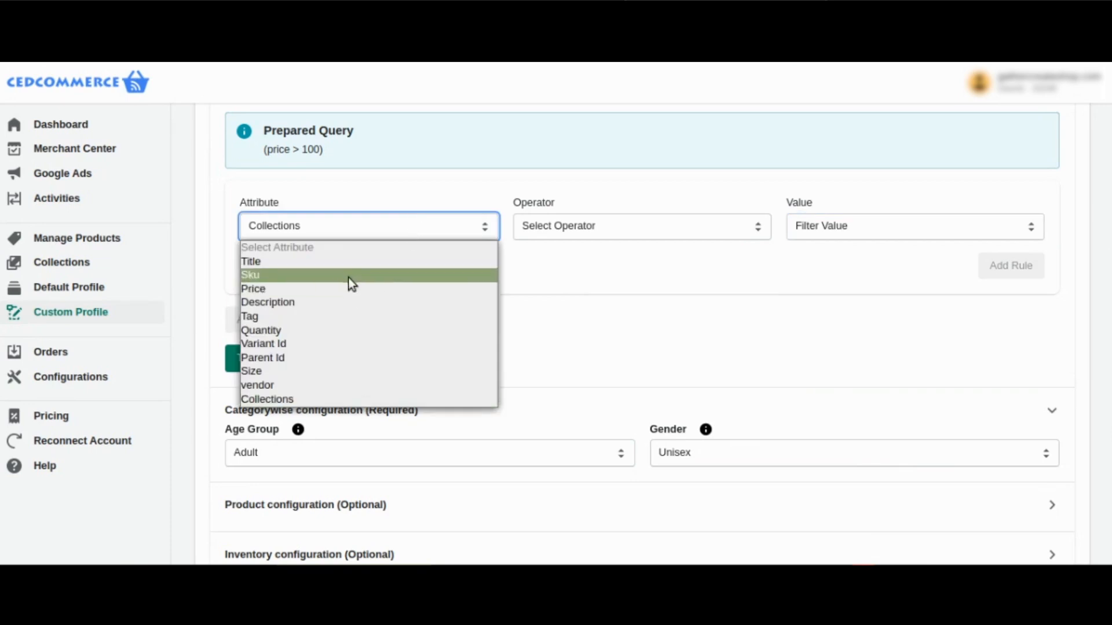
{"action": "left_click", "coordinate": [332, 291]}
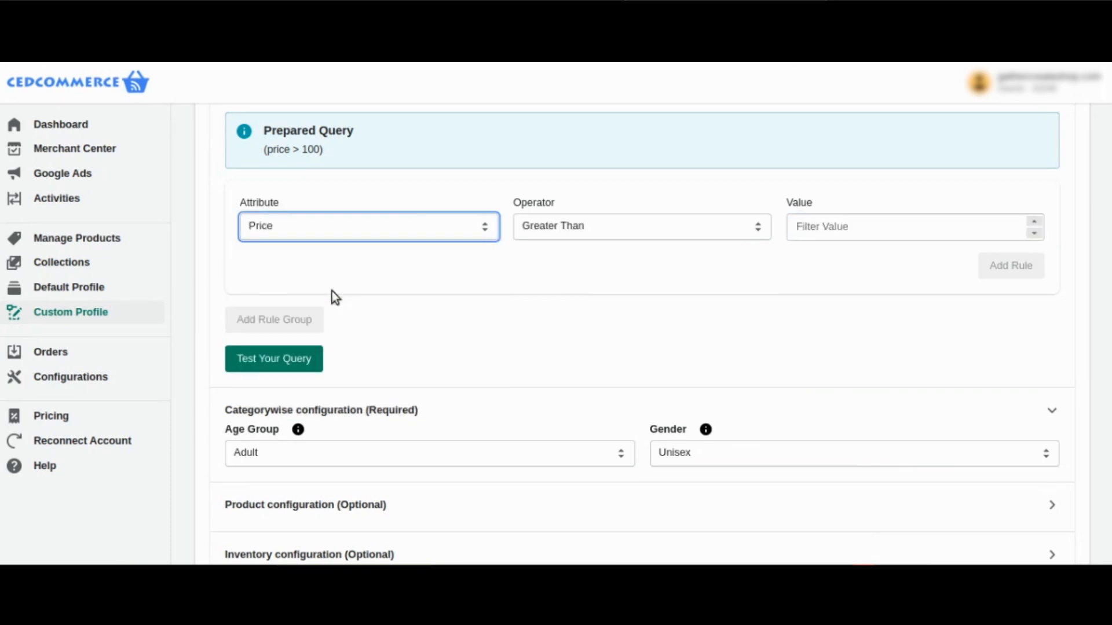
{"action": "left_click", "coordinate": [851, 230]}
{"action": "type", "text": "1"}
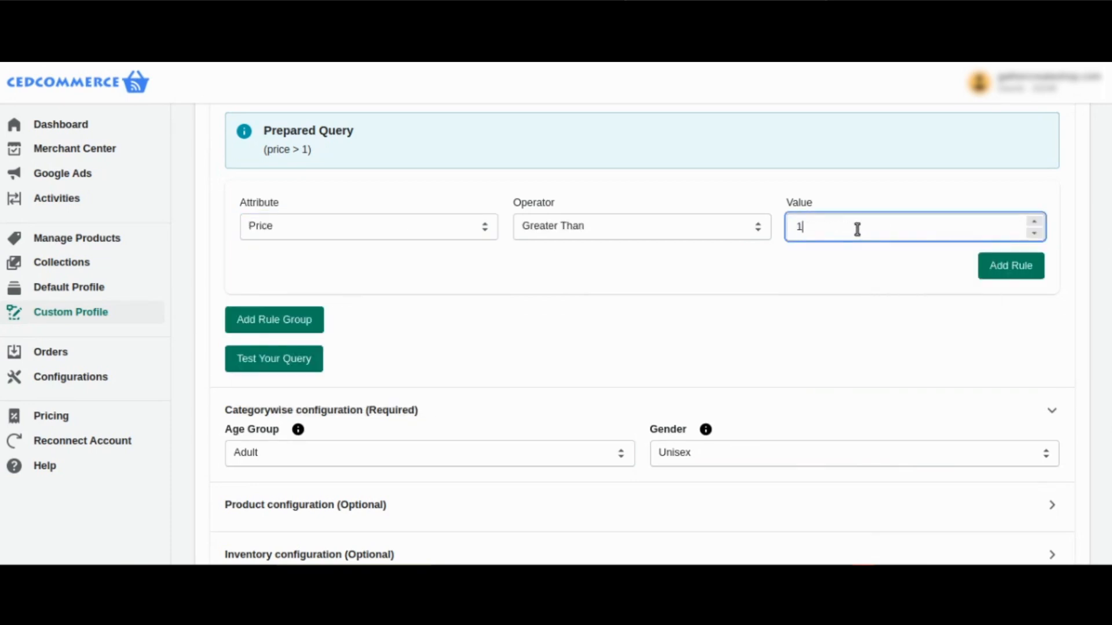
{"action": "type", "text": "00"}
{"action": "left_click", "coordinate": [425, 306]}
Step: Choose Adult as the age group and Unisex as the gender in the categorywise configuration
{"action": "scroll", "coordinate": [319, 343], "scroll_direction": "down", "scroll_amount": 2}
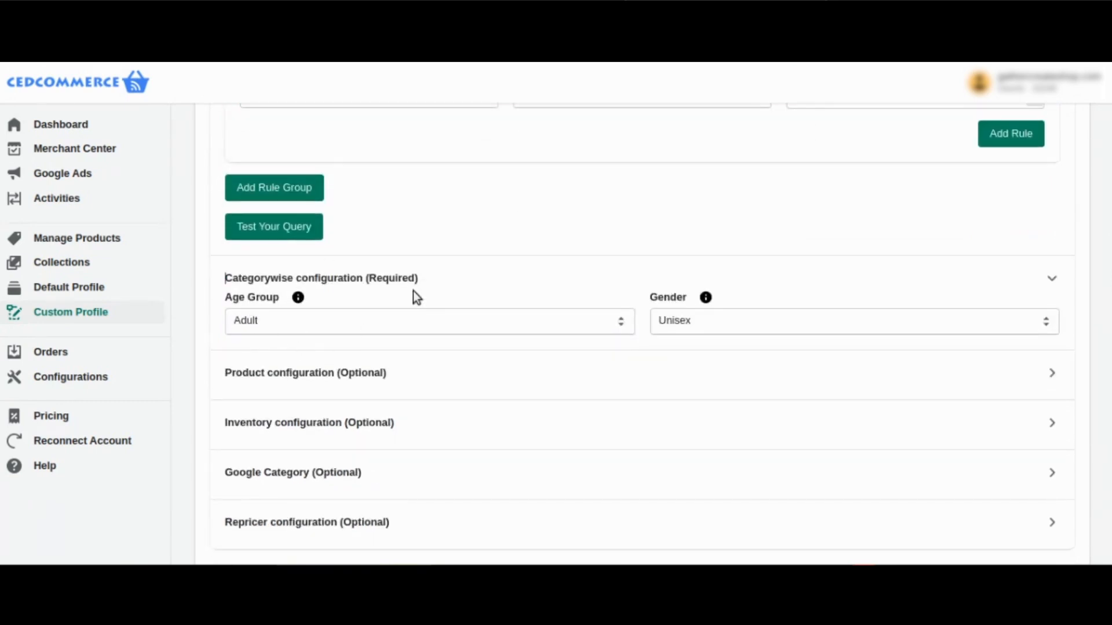
{"action": "left_click", "coordinate": [246, 326]}
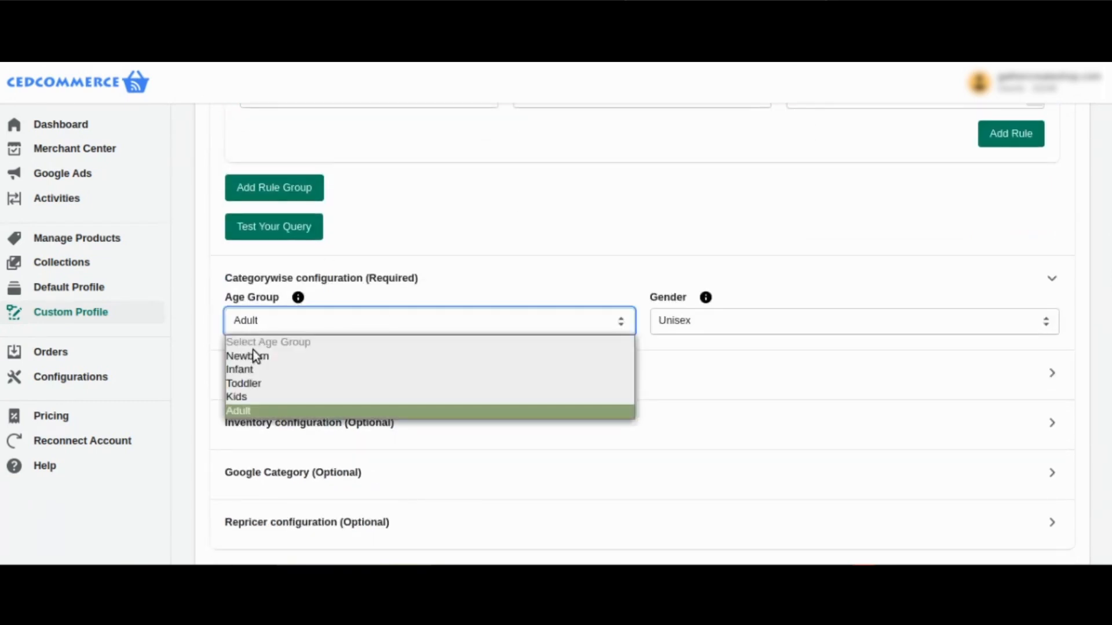
{"action": "left_click", "coordinate": [249, 408]}
{"action": "left_click", "coordinate": [699, 327]}
{"action": "left_click", "coordinate": [687, 383]}
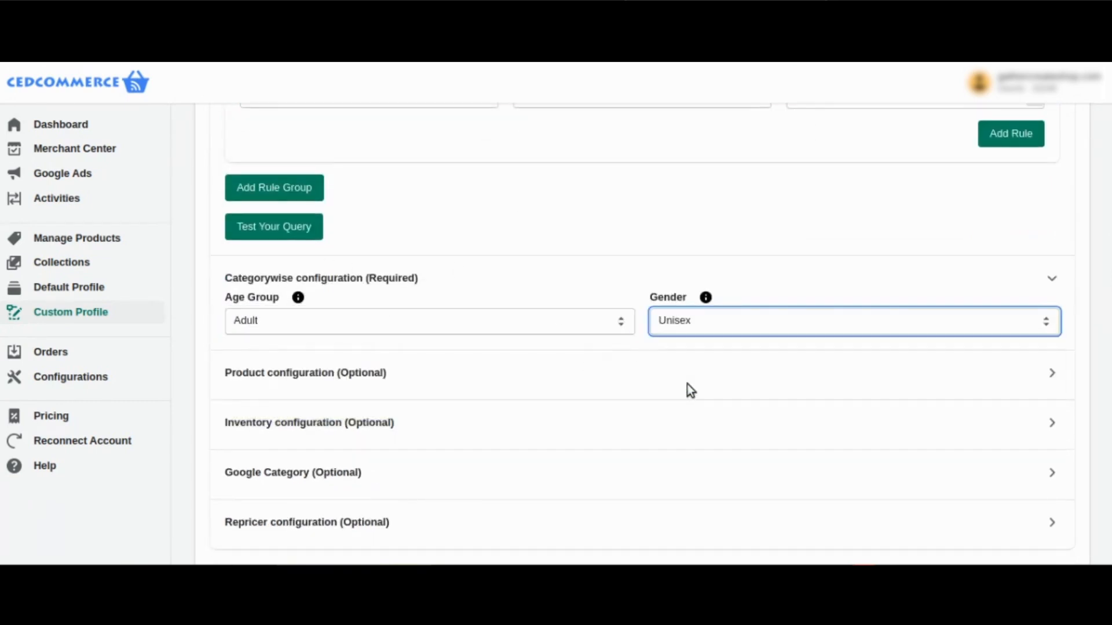
Step: Examine the optional product configuration fields and the fixed and threshold inventory settings, collapsing each section again
{"action": "scroll", "coordinate": [503, 393], "scroll_direction": "down", "scroll_amount": 1}
{"action": "scroll", "coordinate": [504, 393], "scroll_direction": "down", "scroll_amount": 2}
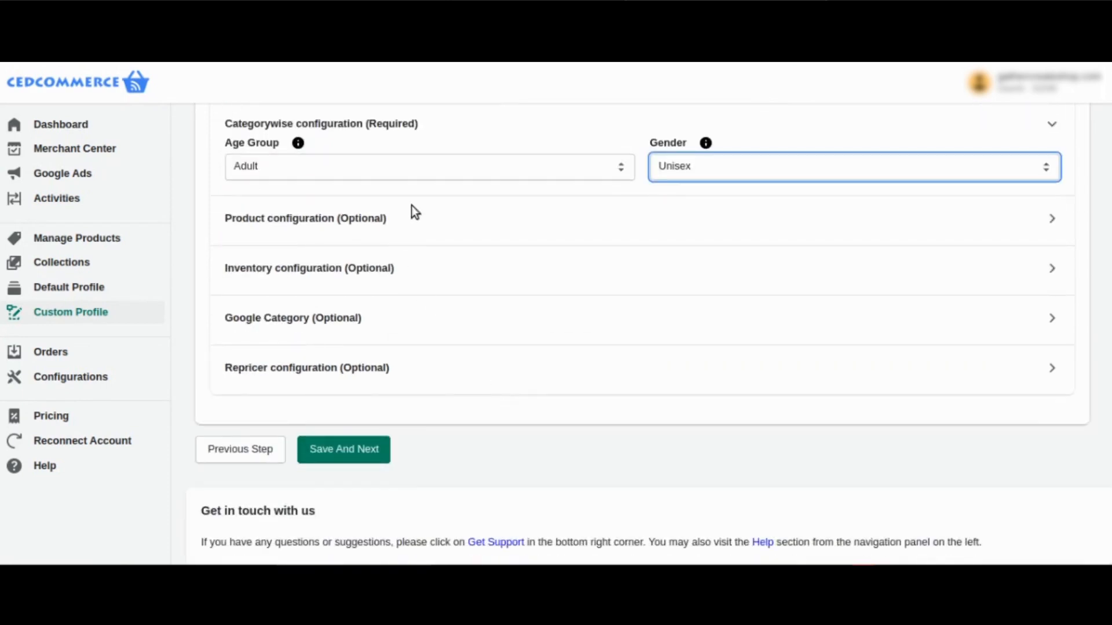
{"action": "left_click", "coordinate": [478, 203]}
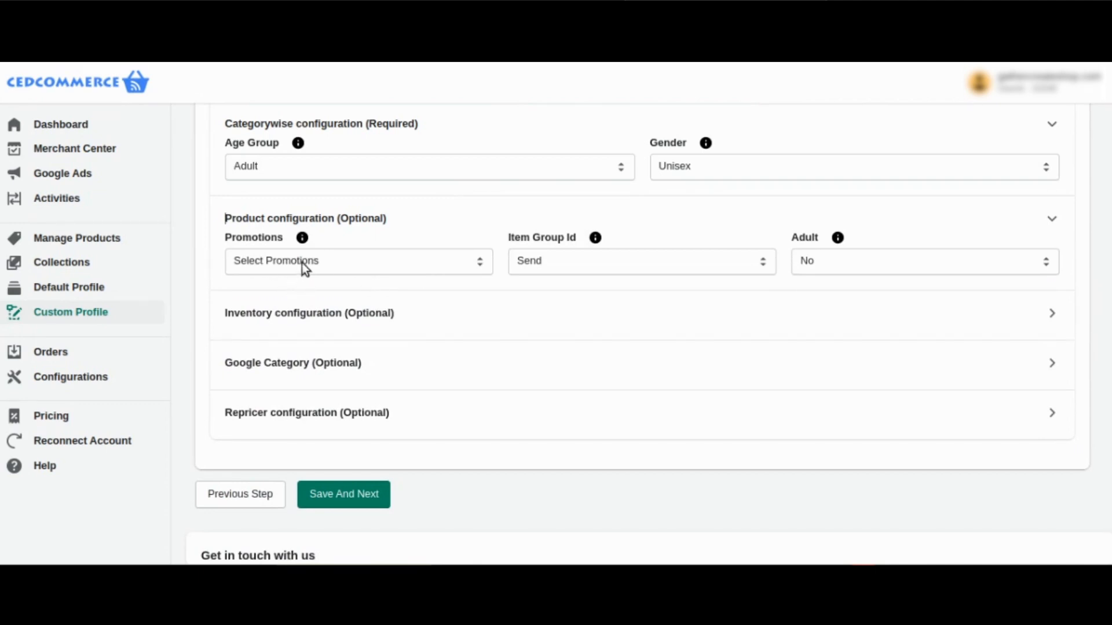
{"action": "left_click", "coordinate": [1051, 218]}
{"action": "left_click", "coordinate": [643, 268]}
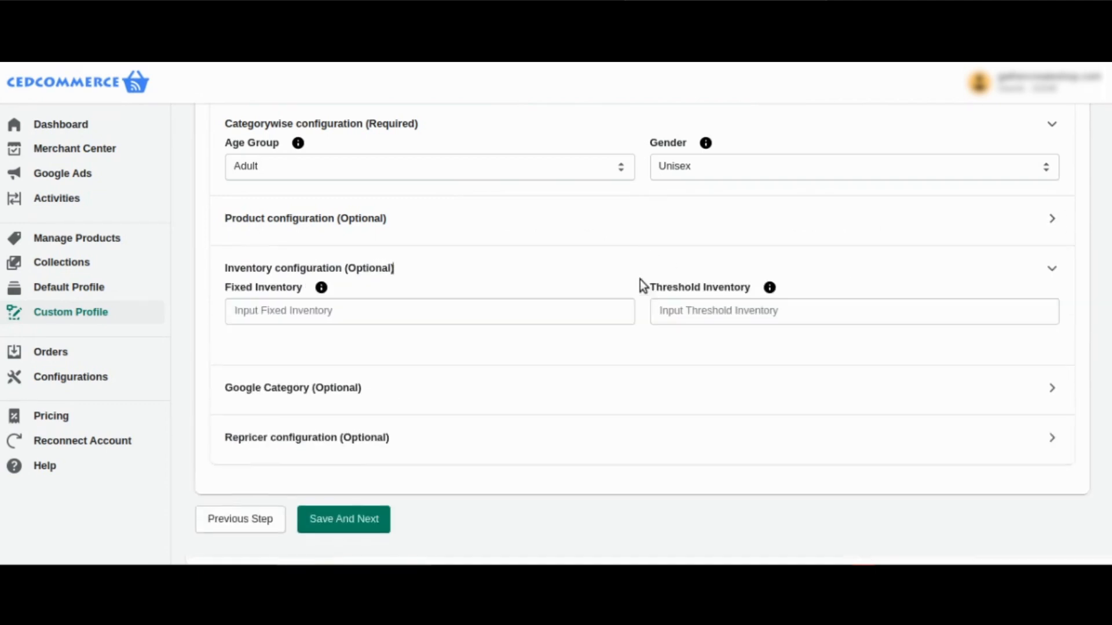
{"action": "left_click", "coordinate": [347, 318]}
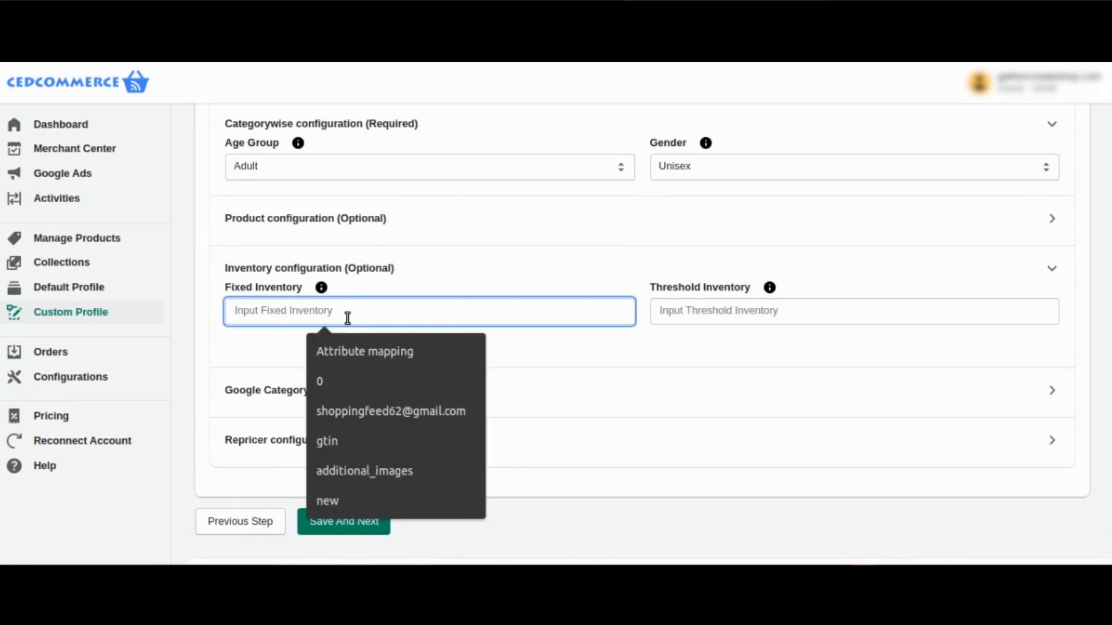
{"action": "left_click", "coordinate": [410, 284]}
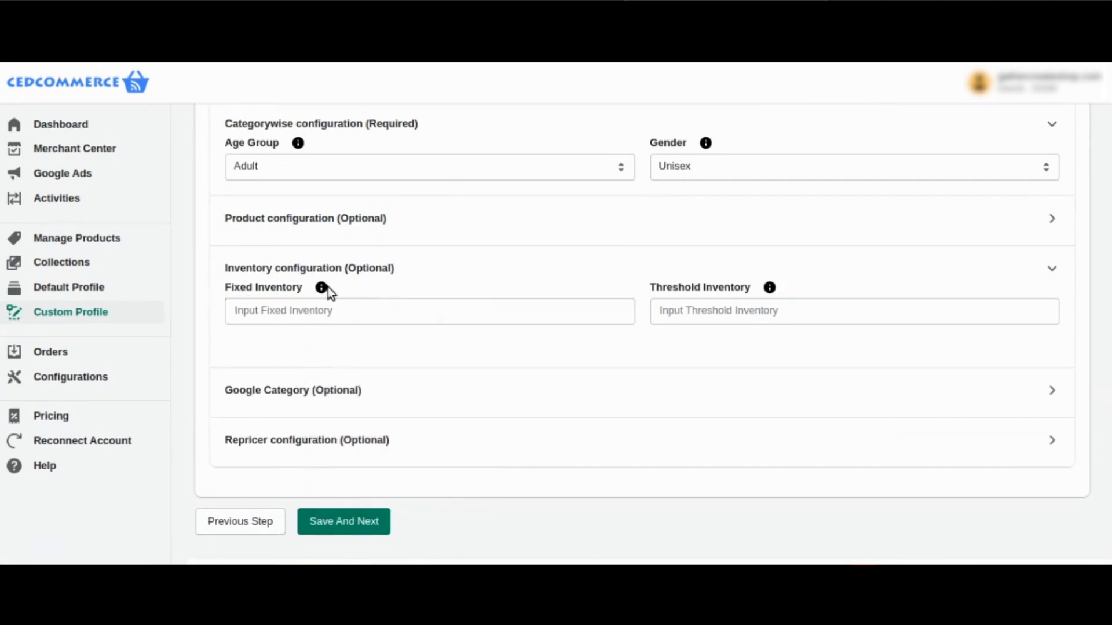
{"action": "mouse_move", "coordinate": [773, 291]}
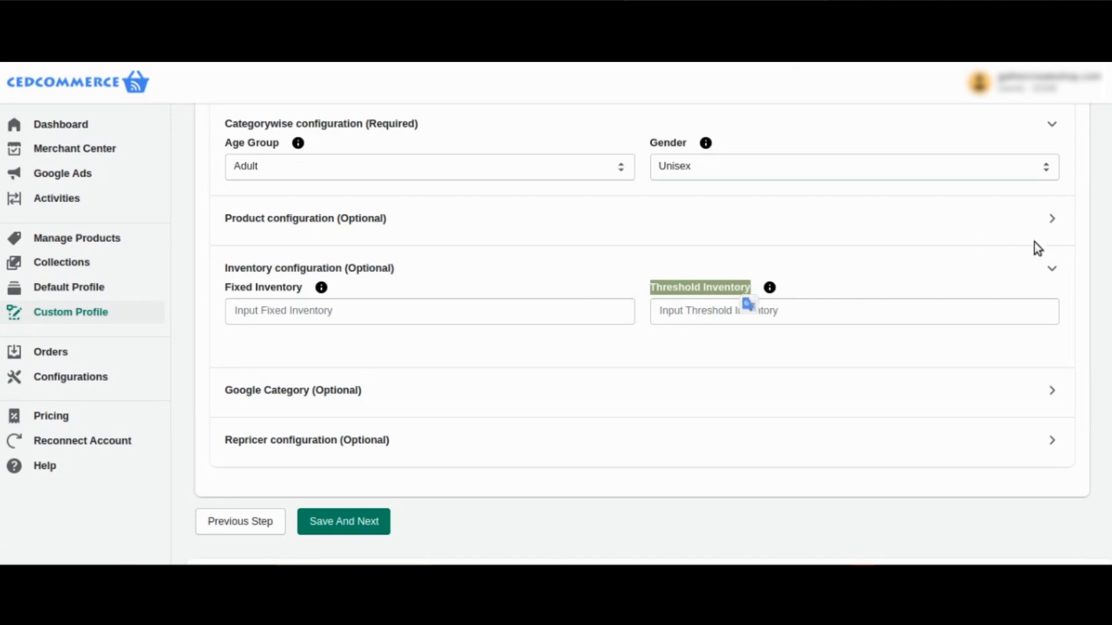
{"action": "left_click", "coordinate": [1052, 269]}
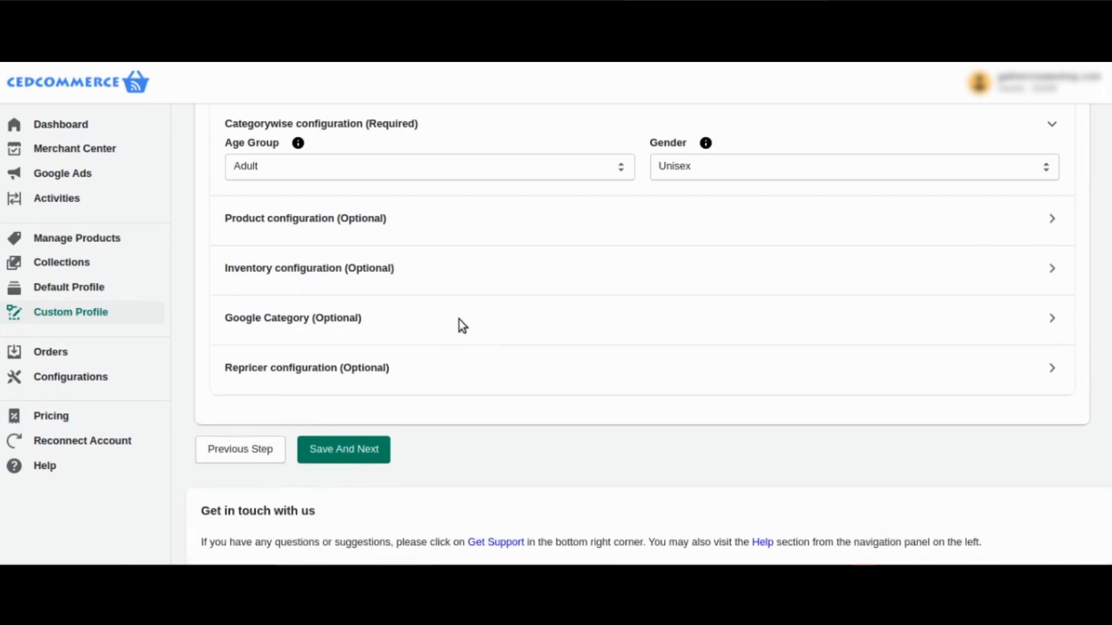
Step: Check the selected Google category, then save the profile configuration and proceed to attribute mapping
{"action": "left_click", "coordinate": [459, 318]}
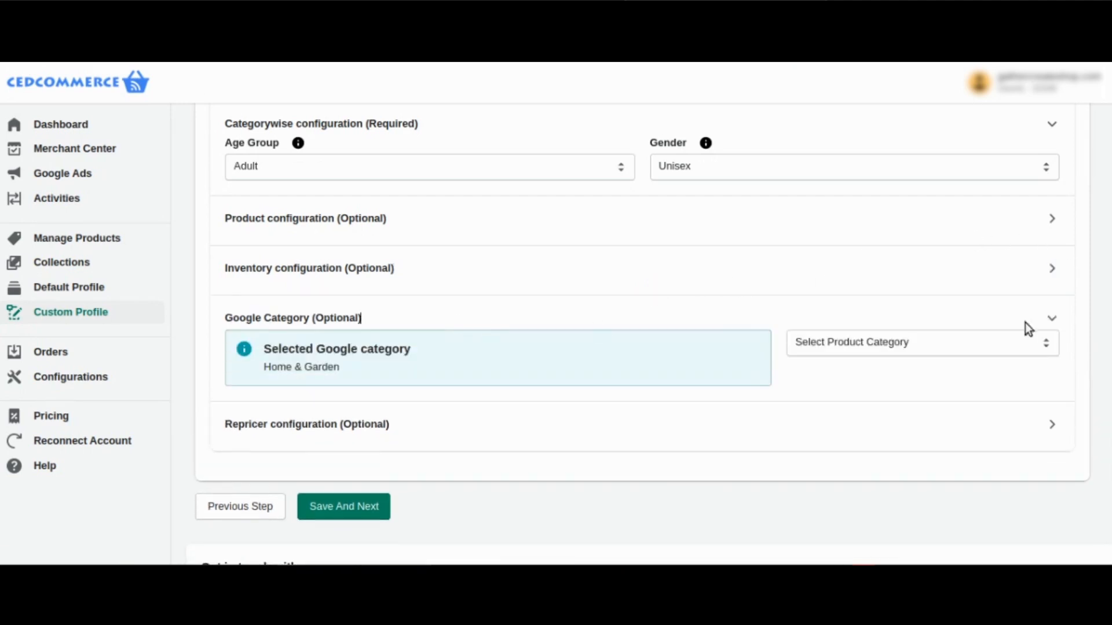
{"action": "left_click", "coordinate": [669, 313]}
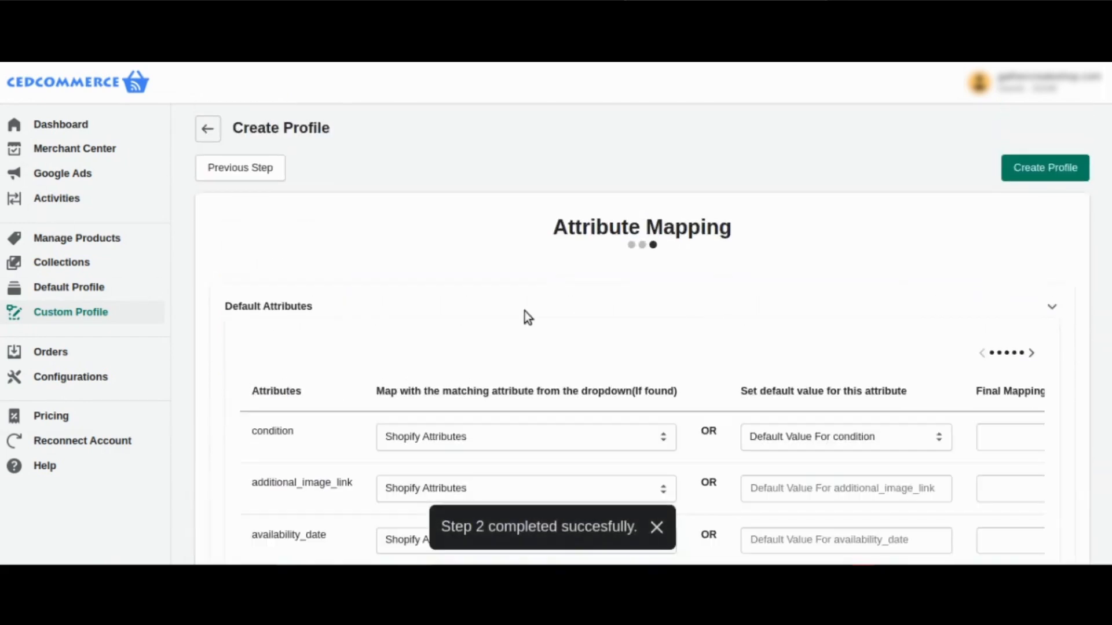
Step: Look through the full list of default attributes available for mapping, down to the advanced attributes section
{"action": "scroll", "coordinate": [533, 239], "scroll_direction": "down", "scroll_amount": 3}
{"action": "scroll", "coordinate": [536, 235], "scroll_direction": "up", "scroll_amount": 2}
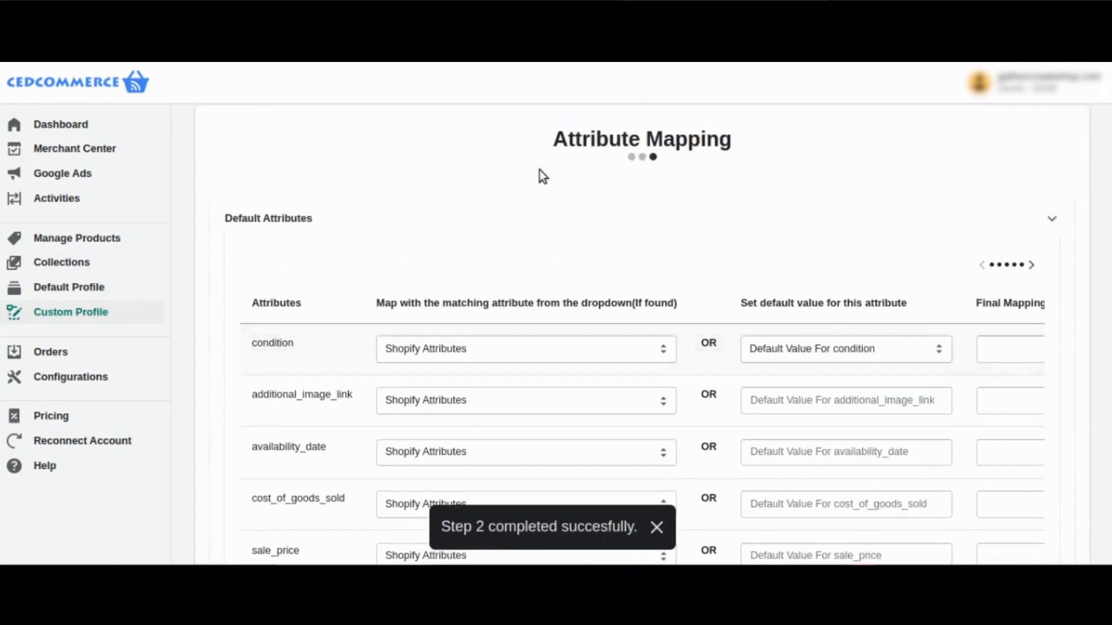
{"action": "double_click", "coordinate": [596, 139]}
{"action": "left_click_drag", "start_coordinate": [685, 136], "coordinate": [745, 141]}
{"action": "left_click", "coordinate": [409, 195]}
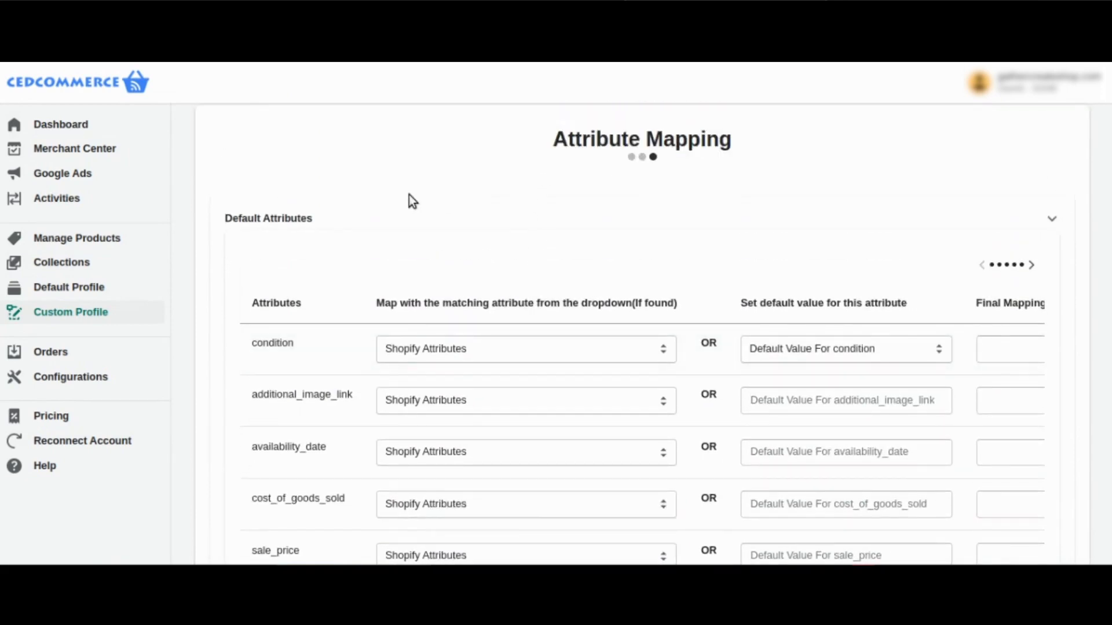
{"action": "scroll", "coordinate": [409, 195], "scroll_direction": "down", "scroll_amount": 2}
{"action": "scroll", "coordinate": [324, 260], "scroll_direction": "down", "scroll_amount": 12}
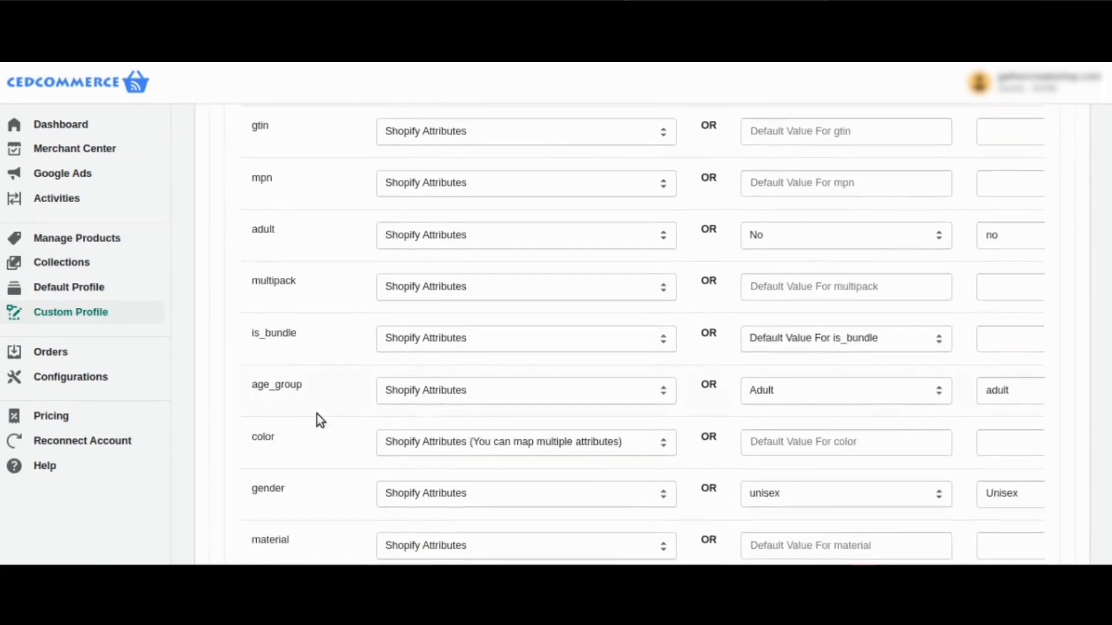
{"action": "scroll", "coordinate": [317, 415], "scroll_direction": "down", "scroll_amount": 13}
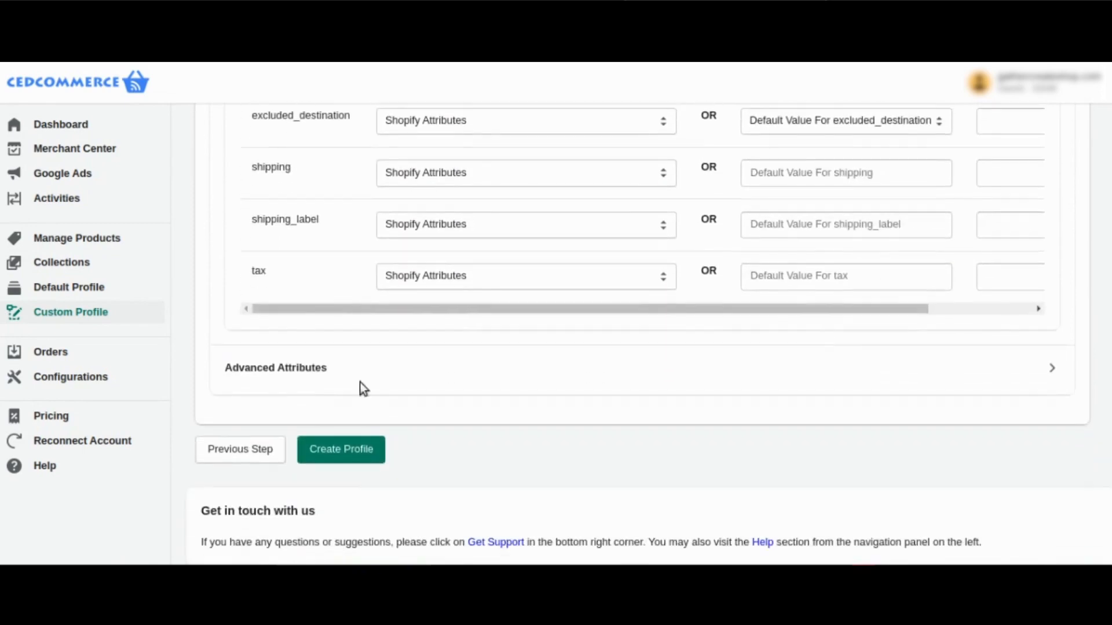
{"action": "scroll", "coordinate": [526, 257], "scroll_direction": "up", "scroll_amount": 20}
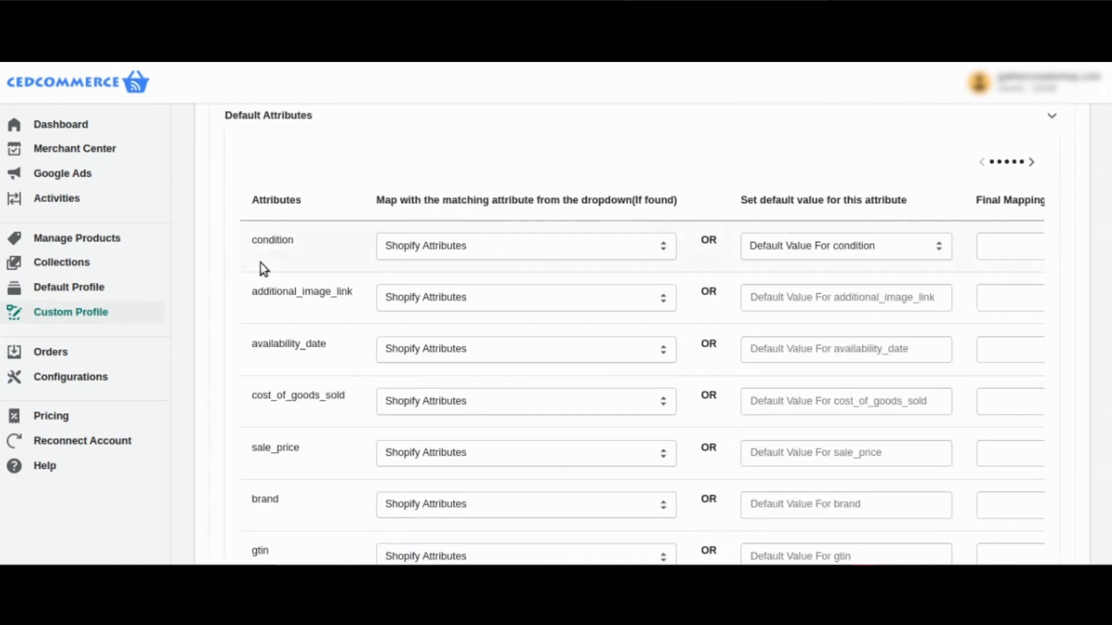
Step: Set the default value for condition to New and map additional_image_link to Additional Images
{"action": "left_click", "coordinate": [921, 246]}
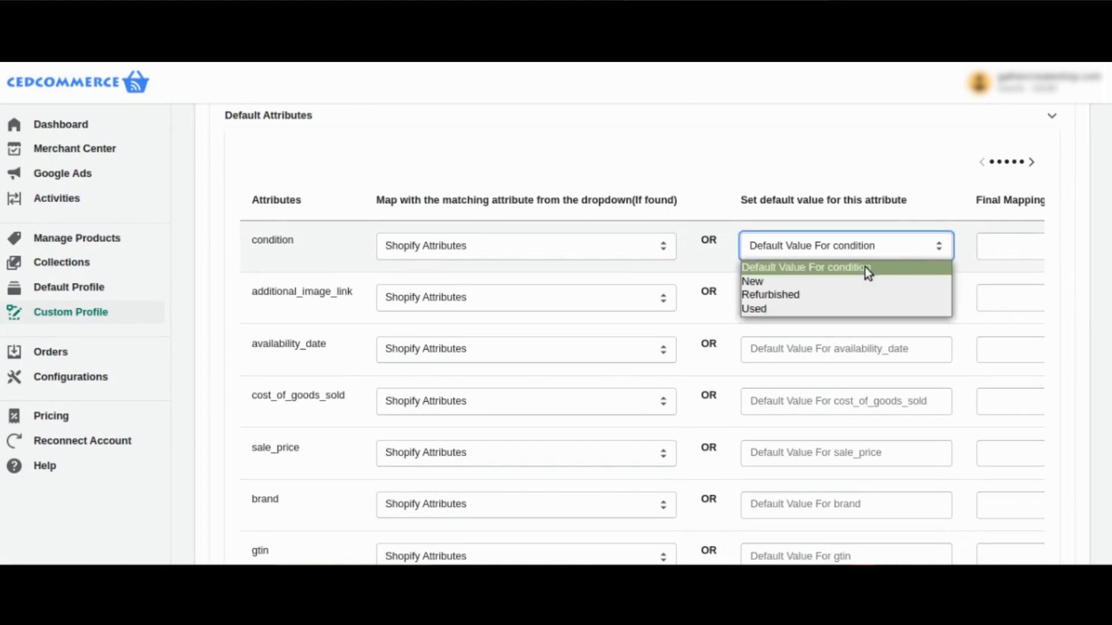
{"action": "left_click", "coordinate": [851, 280]}
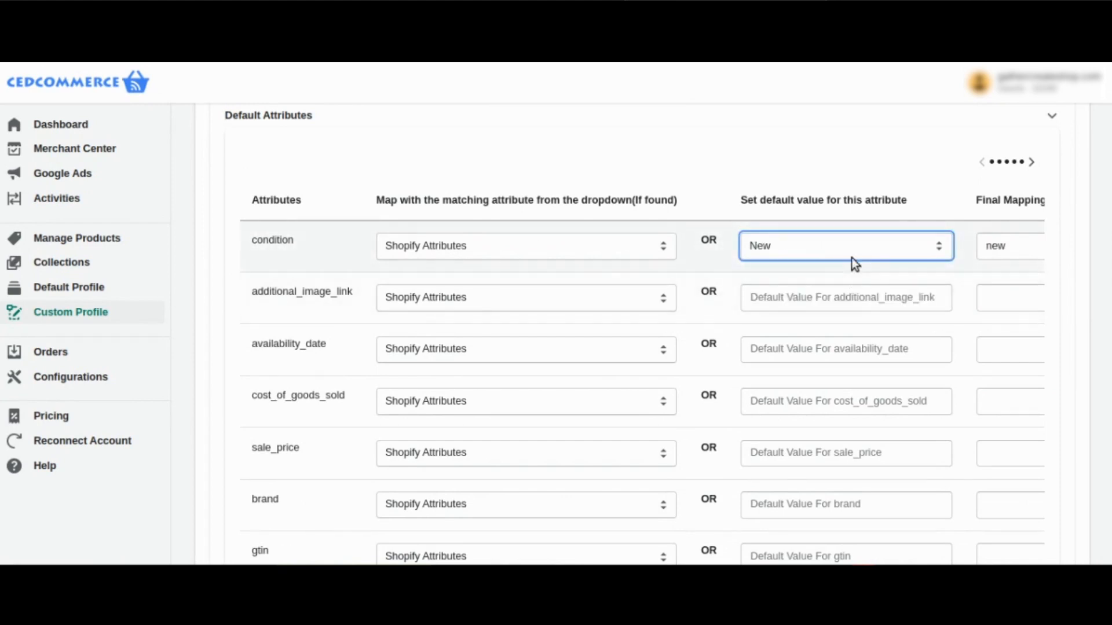
{"action": "left_click", "coordinate": [851, 258]}
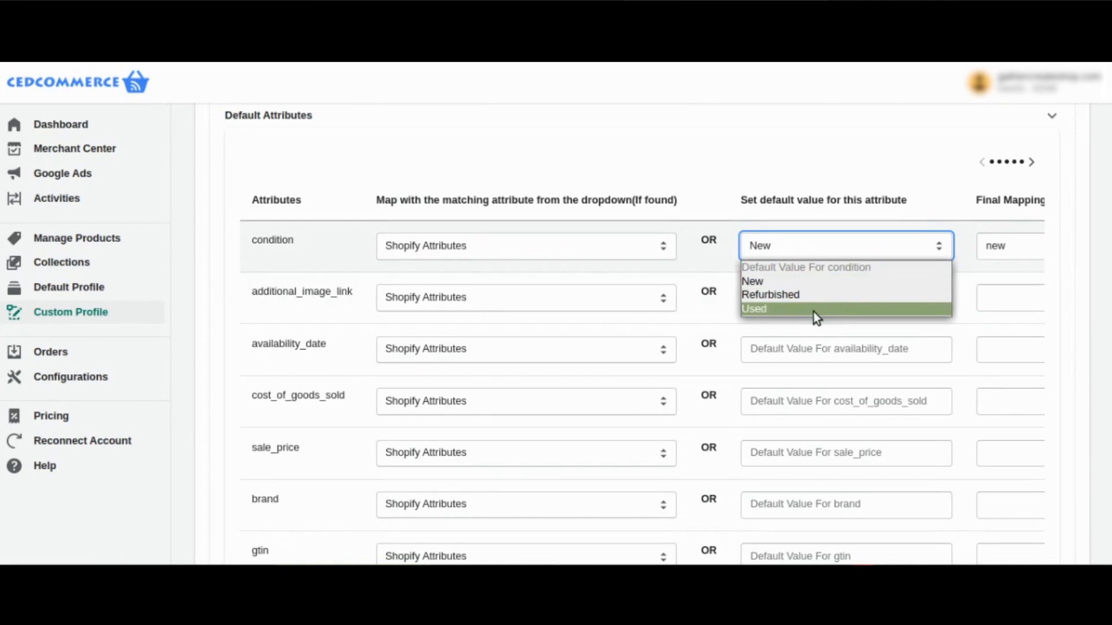
{"action": "left_click", "coordinate": [805, 279]}
{"action": "left_click", "coordinate": [559, 307]}
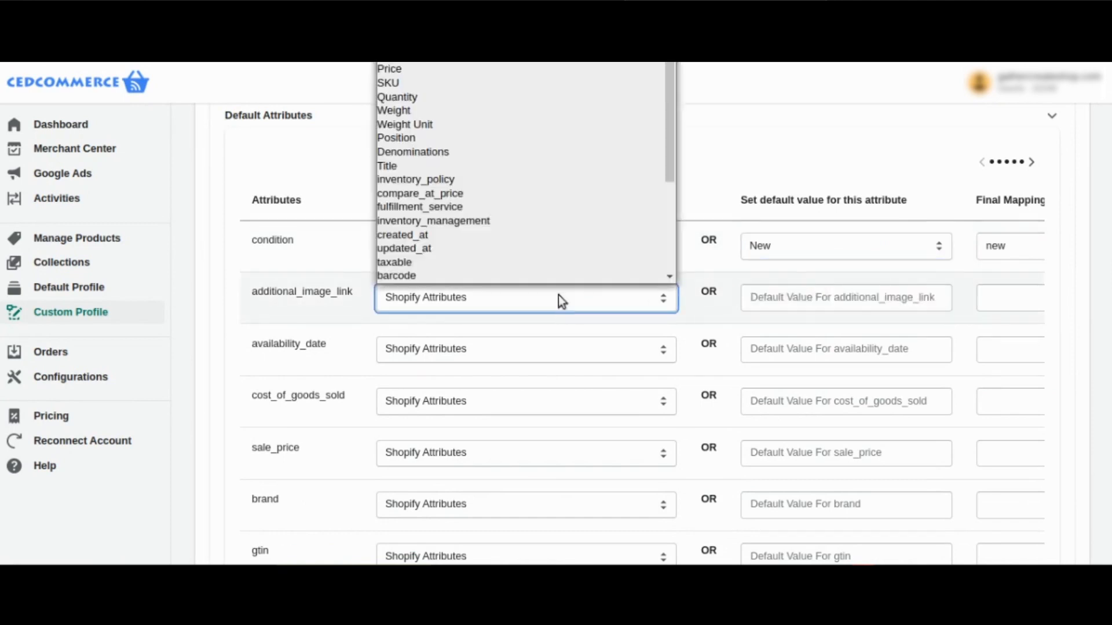
{"action": "left_click", "coordinate": [467, 200]}
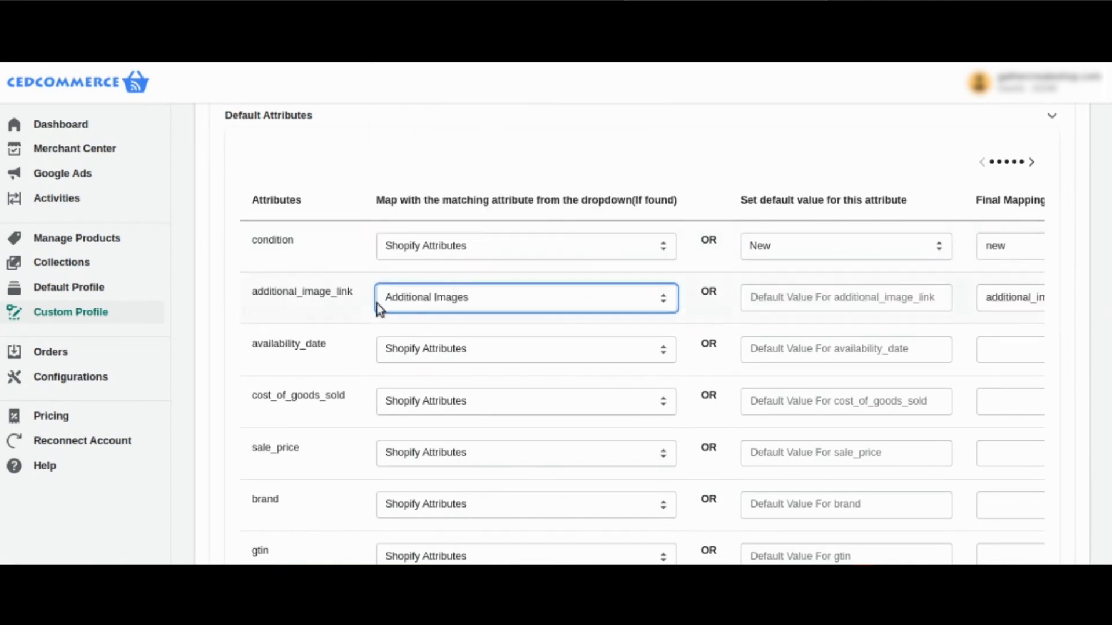
Step: Look through the Shopify attributes offered for sale_price without mapping one
{"action": "scroll", "coordinate": [299, 284], "scroll_direction": "down", "scroll_amount": 3}
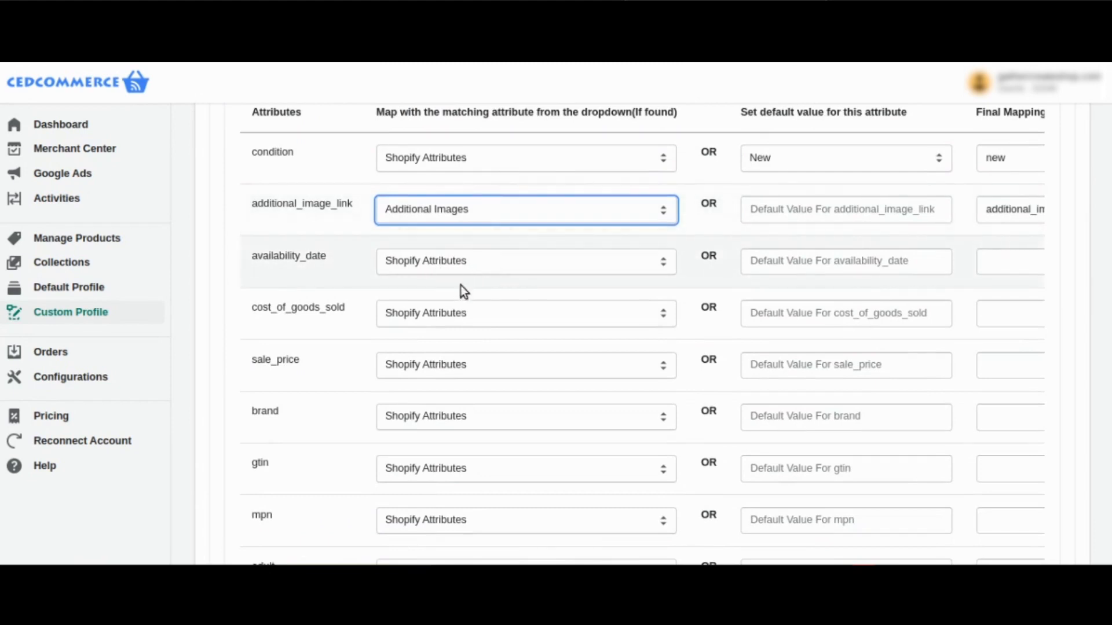
{"action": "scroll", "coordinate": [361, 313], "scroll_direction": "down", "scroll_amount": 3}
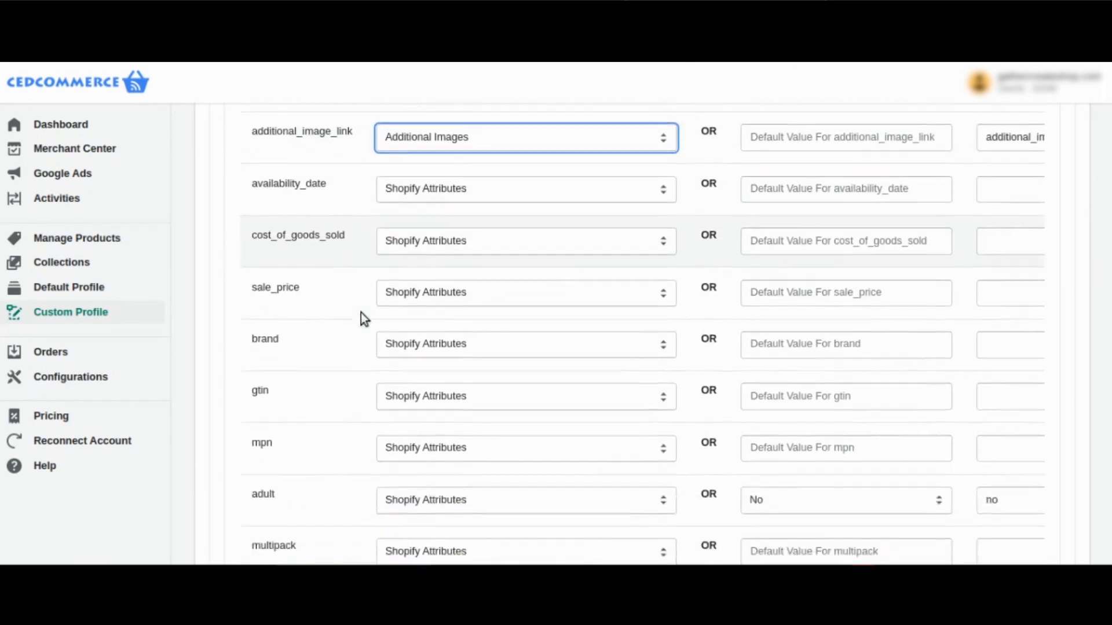
{"action": "left_click", "coordinate": [522, 287]}
{"action": "scroll", "coordinate": [470, 220], "scroll_direction": "down", "scroll_amount": 3}
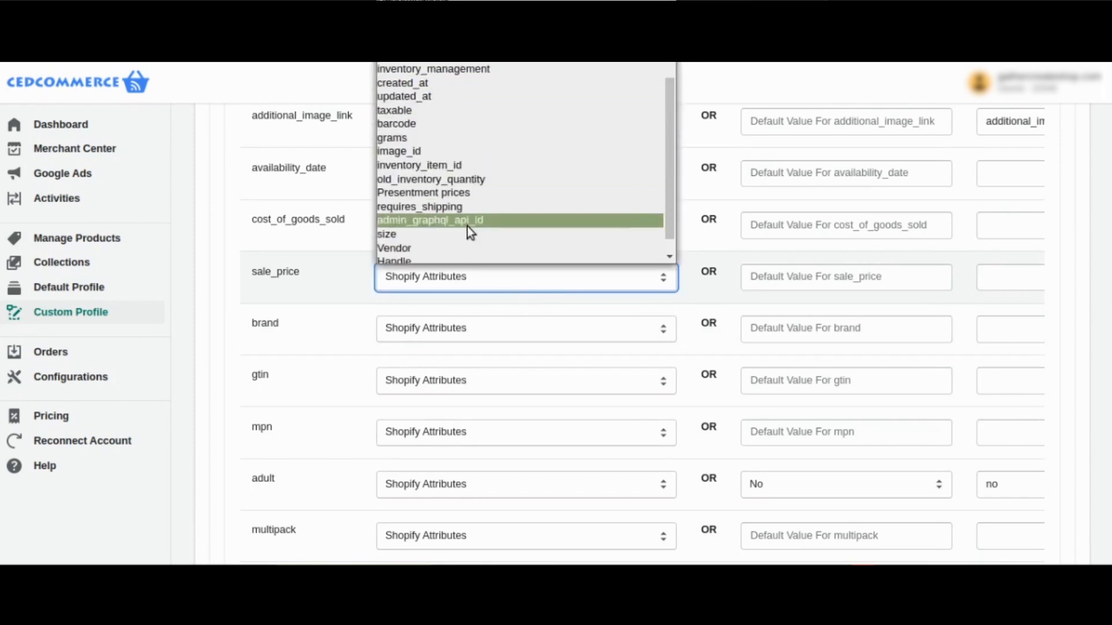
{"action": "left_click", "coordinate": [402, 280]}
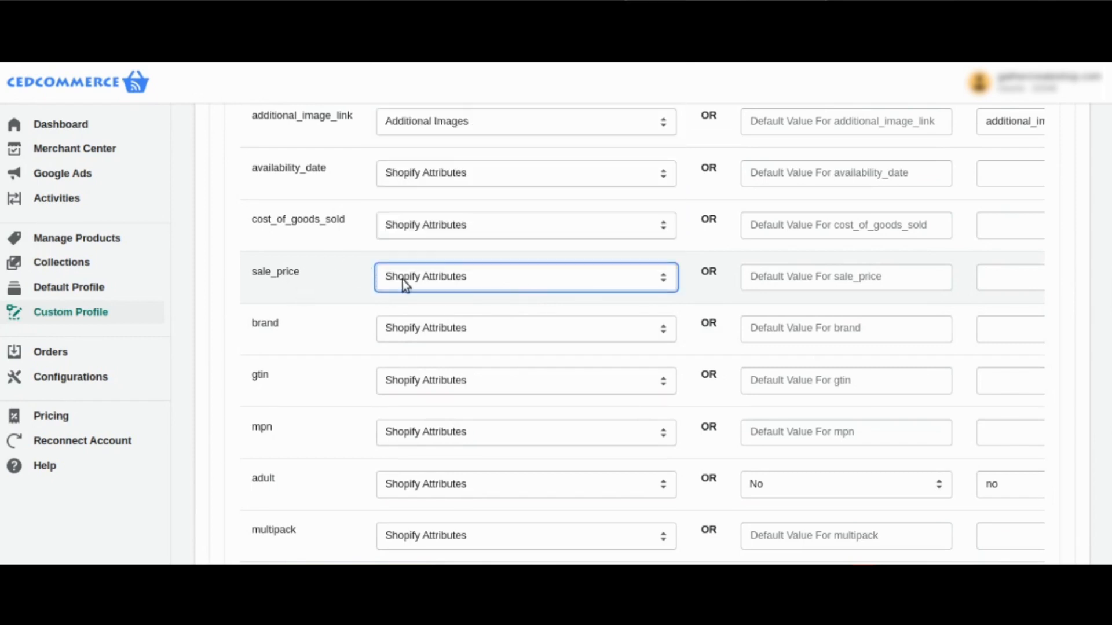
Step: Map the brand attribute to the Shopify attribute Vendor
{"action": "scroll", "coordinate": [405, 283], "scroll_direction": "down", "scroll_amount": 1}
{"action": "left_click", "coordinate": [409, 283]}
{"action": "scroll", "coordinate": [428, 232], "scroll_direction": "down", "scroll_amount": 3}
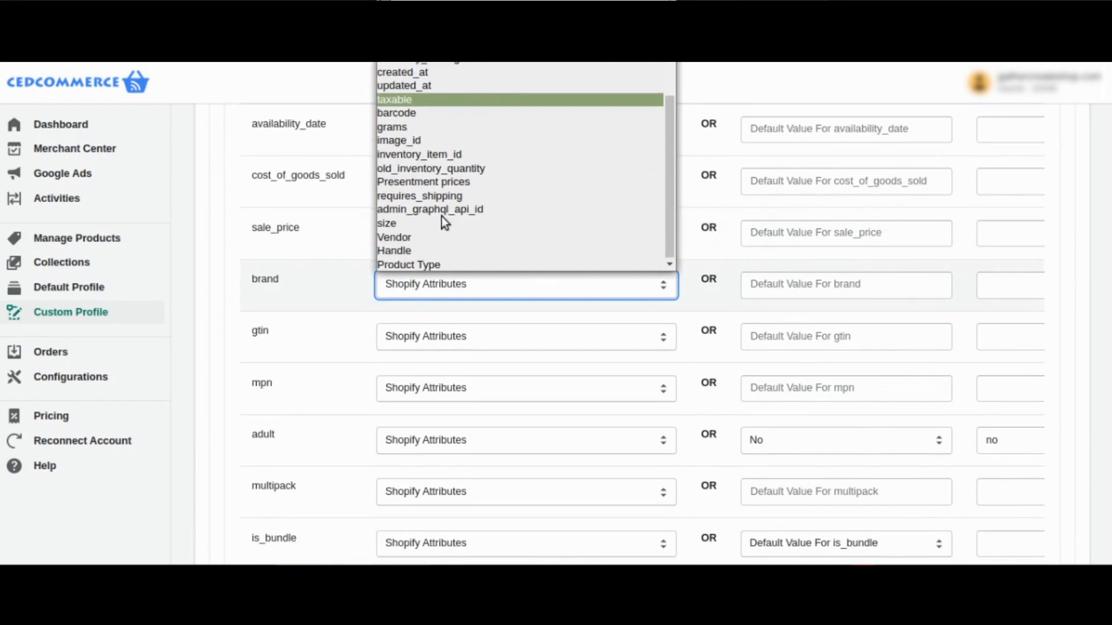
{"action": "left_click", "coordinate": [431, 239]}
Step: Map the gtin attribute to barcode and the mpn attribute to SKU
{"action": "scroll", "coordinate": [444, 314], "scroll_direction": "down", "scroll_amount": 1}
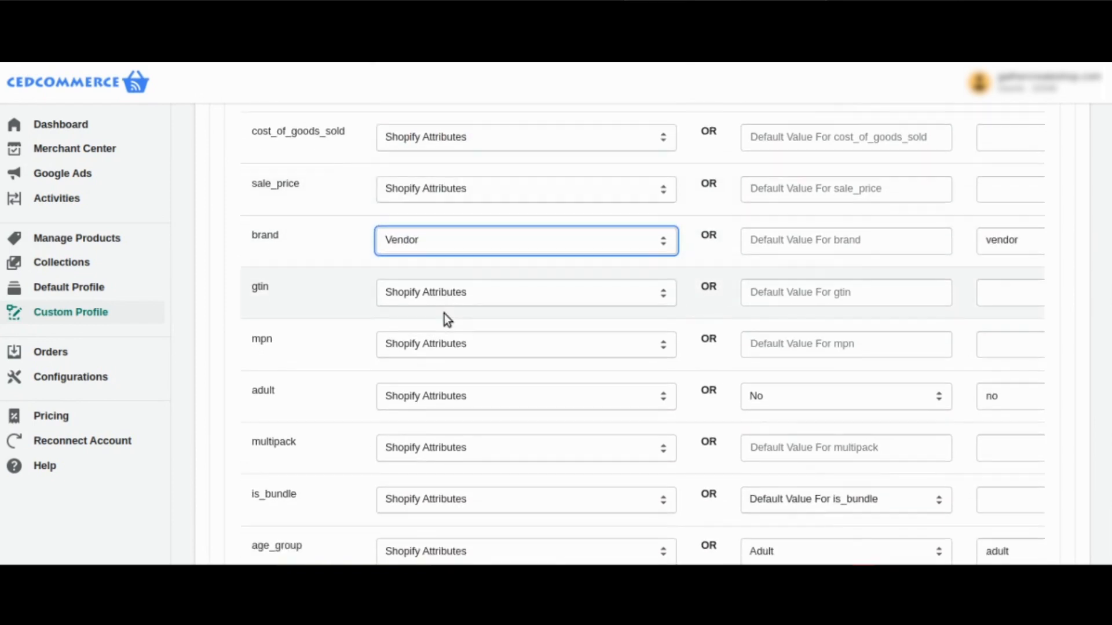
{"action": "left_click", "coordinate": [449, 290]}
{"action": "scroll", "coordinate": [472, 155], "scroll_direction": "down", "scroll_amount": 3}
{"action": "left_click", "coordinate": [471, 173]}
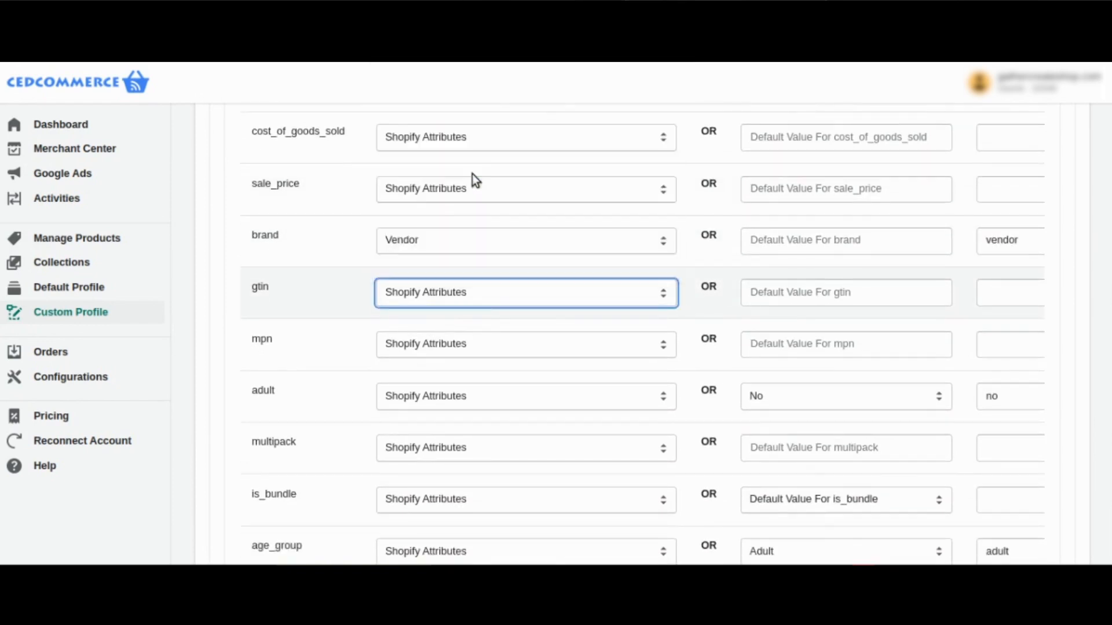
{"action": "scroll", "coordinate": [443, 255], "scroll_direction": "down", "scroll_amount": 2}
{"action": "left_click", "coordinate": [443, 254]}
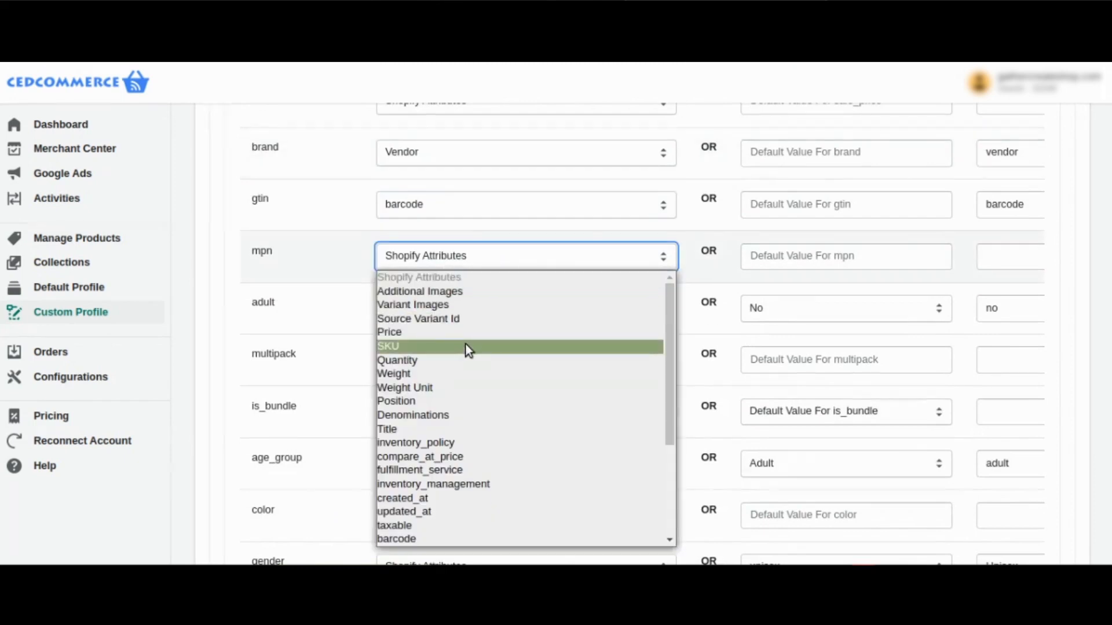
{"action": "left_click", "coordinate": [466, 346]}
Step: Examine the Shopify attributes offered for mapping the color attribute, leaving it unmapped
{"action": "scroll", "coordinate": [363, 342], "scroll_direction": "down", "scroll_amount": 1}
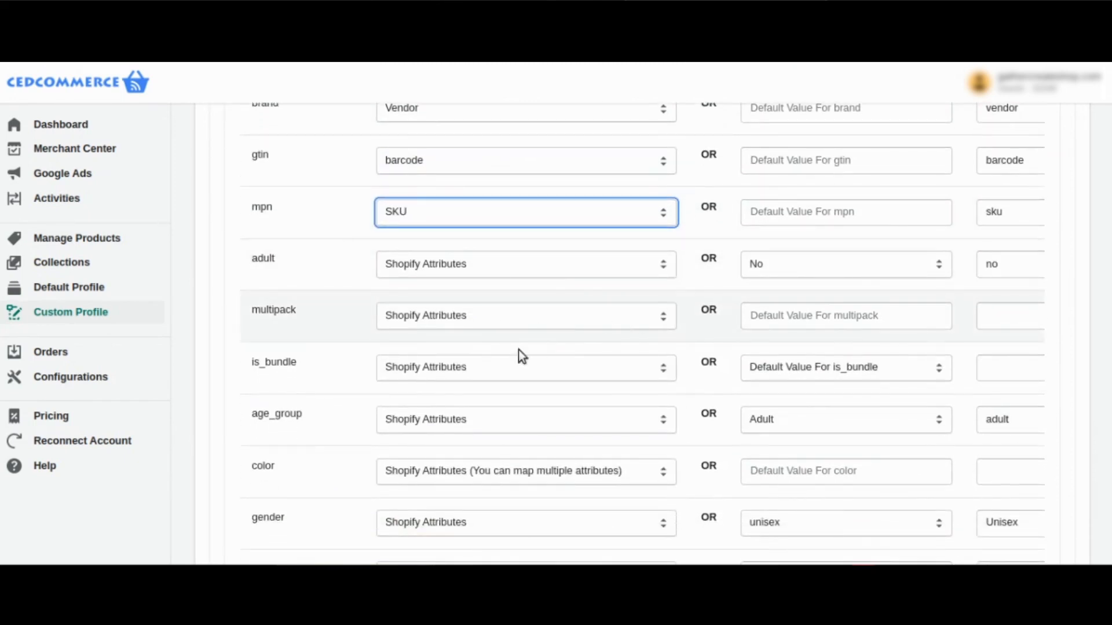
{"action": "scroll", "coordinate": [510, 351], "scroll_direction": "down", "scroll_amount": 1}
{"action": "scroll", "coordinate": [538, 370], "scroll_direction": "down", "scroll_amount": 2}
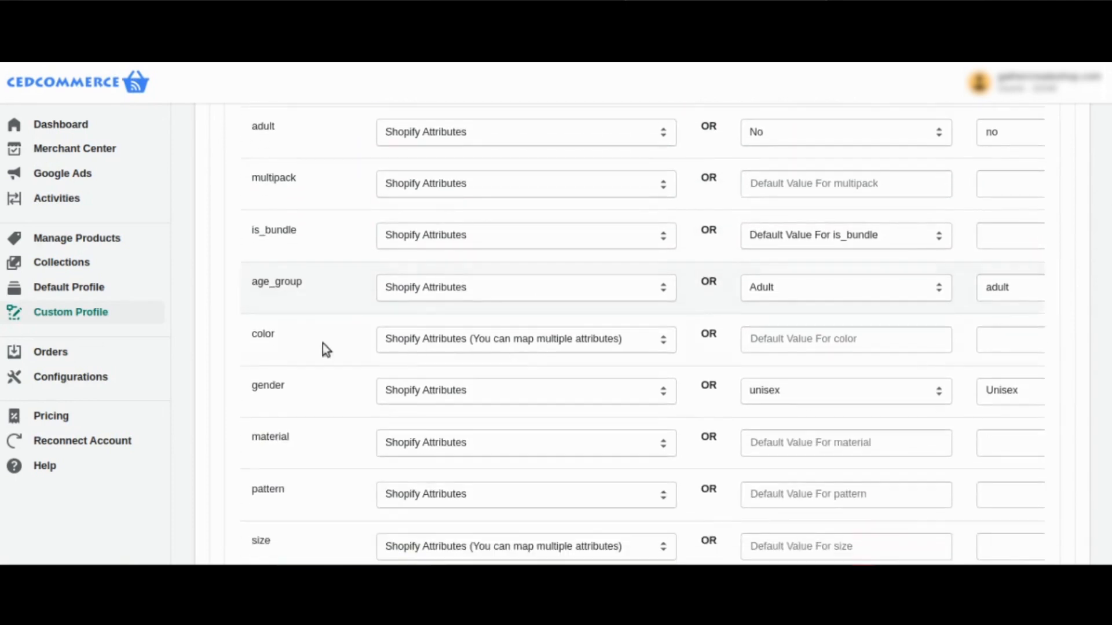
{"action": "left_click", "coordinate": [484, 346]}
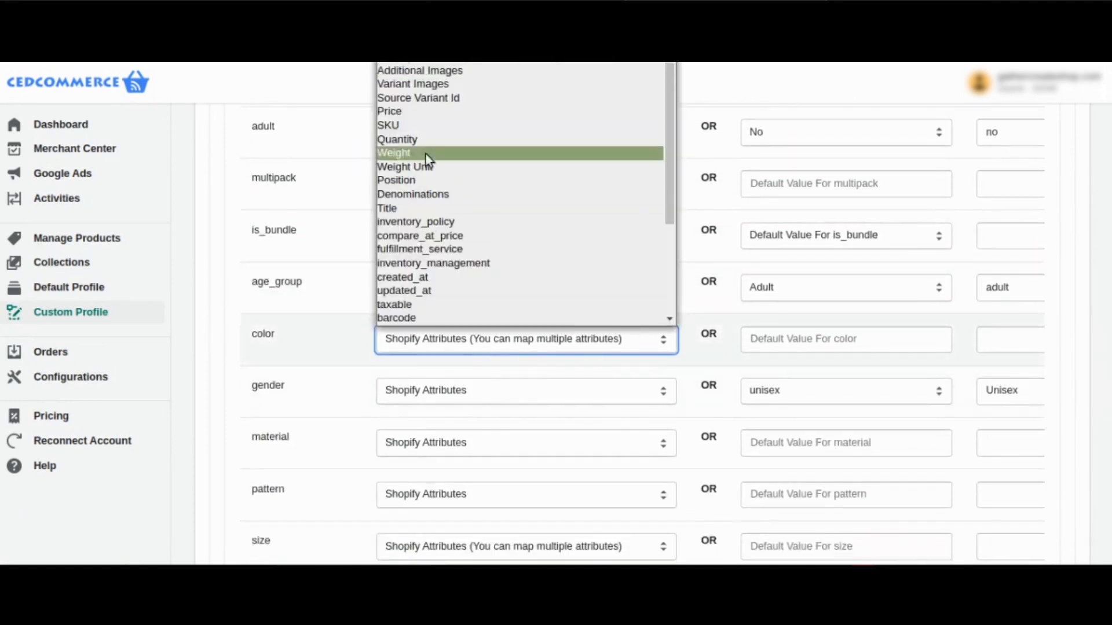
{"action": "scroll", "coordinate": [438, 241], "scroll_direction": "down", "scroll_amount": 5}
{"action": "scroll", "coordinate": [433, 288], "scroll_direction": "down", "scroll_amount": 1}
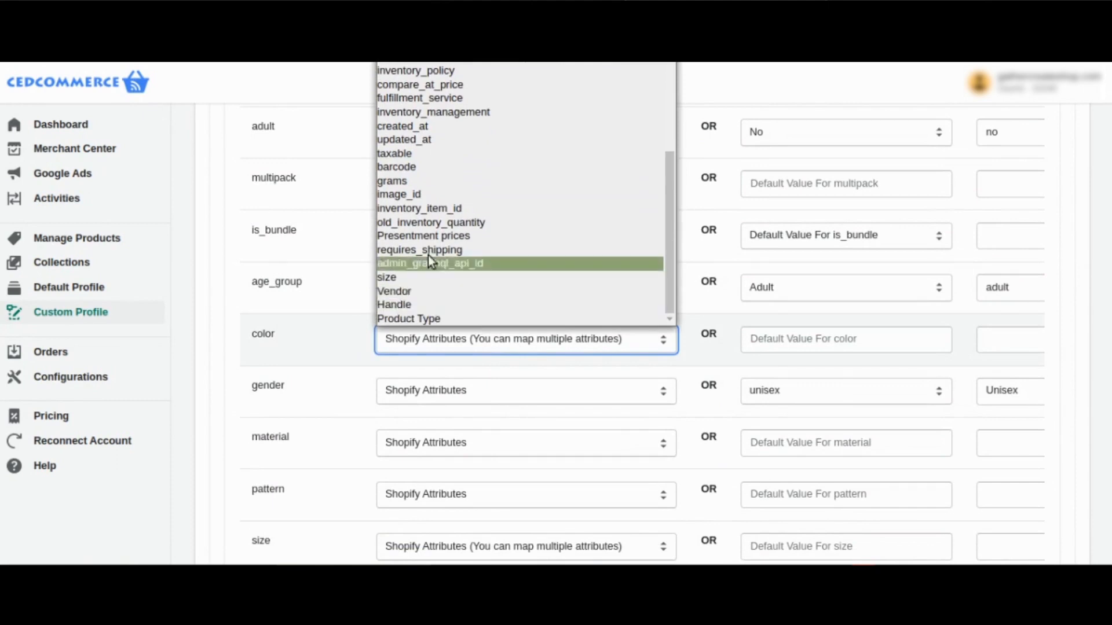
{"action": "scroll", "coordinate": [437, 191], "scroll_direction": "up", "scroll_amount": 3}
{"action": "scroll", "coordinate": [432, 174], "scroll_direction": "down", "scroll_amount": 1}
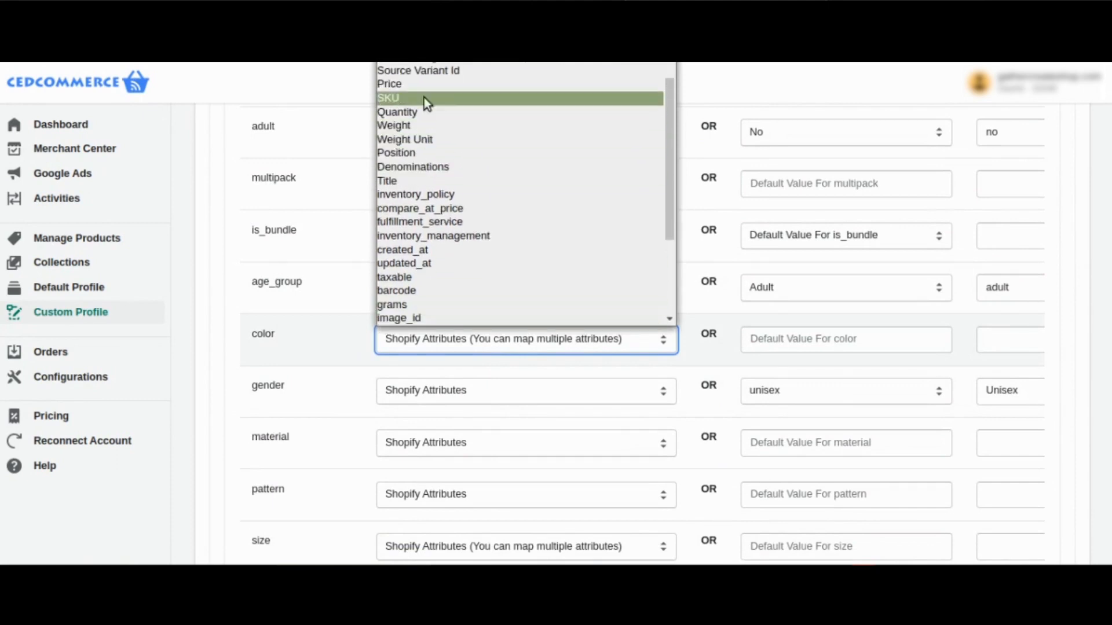
{"action": "scroll", "coordinate": [443, 292], "scroll_direction": "down", "scroll_amount": 3}
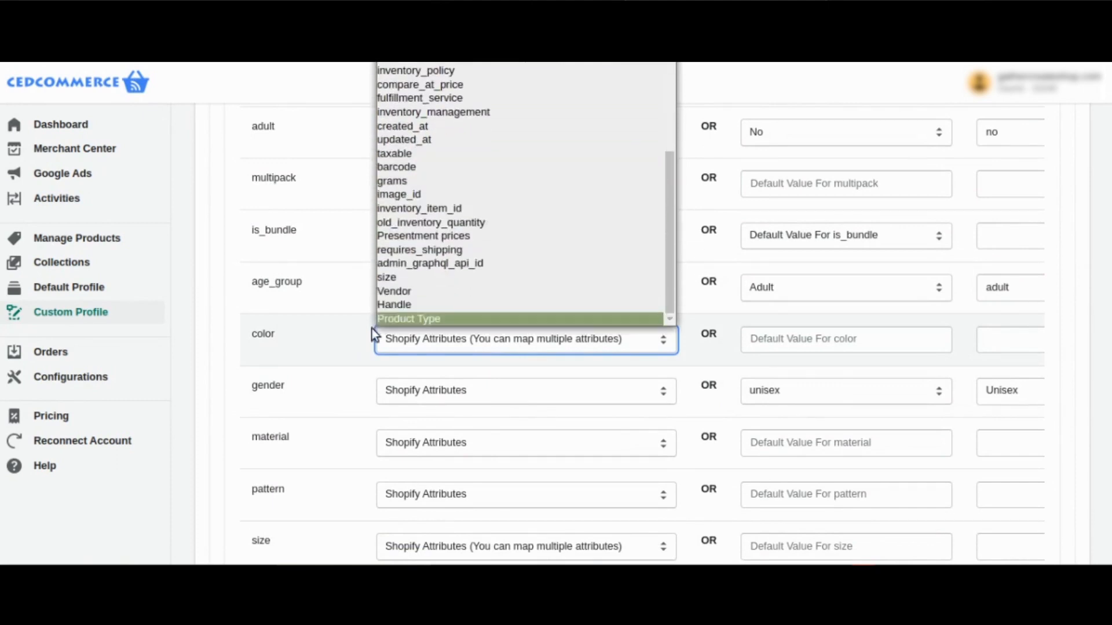
{"action": "left_click", "coordinate": [245, 348]}
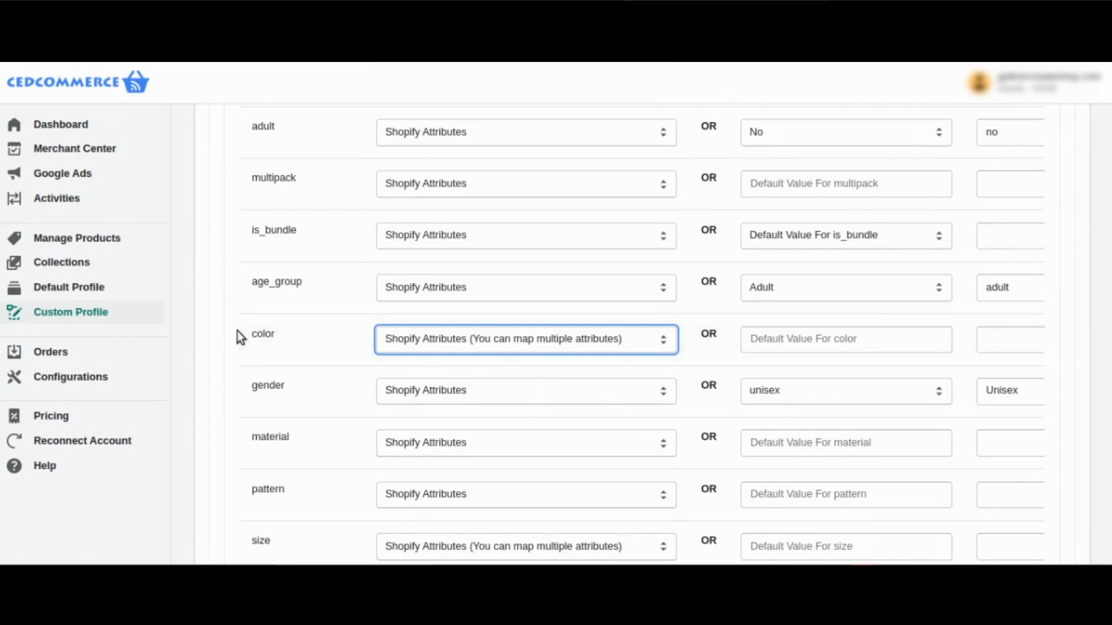
{"action": "left_click_drag", "start_coordinate": [238, 332], "coordinate": [273, 328]}
{"action": "left_click", "coordinate": [275, 334]}
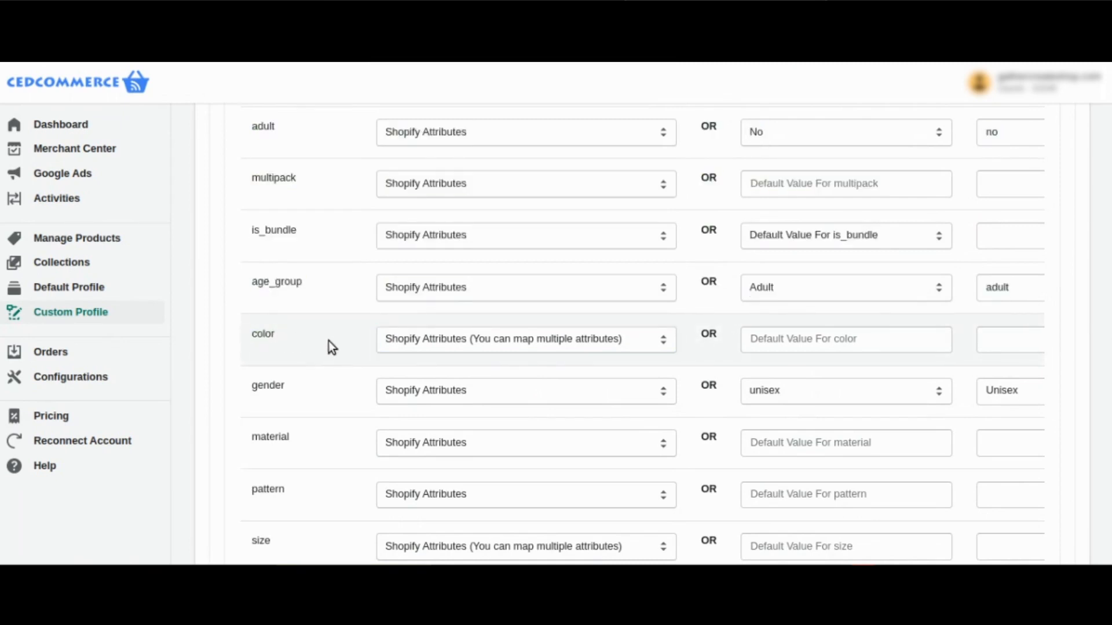
Step: Map the size attribute to the Shopify attribute size
{"action": "scroll", "coordinate": [328, 342], "scroll_direction": "down", "scroll_amount": 2}
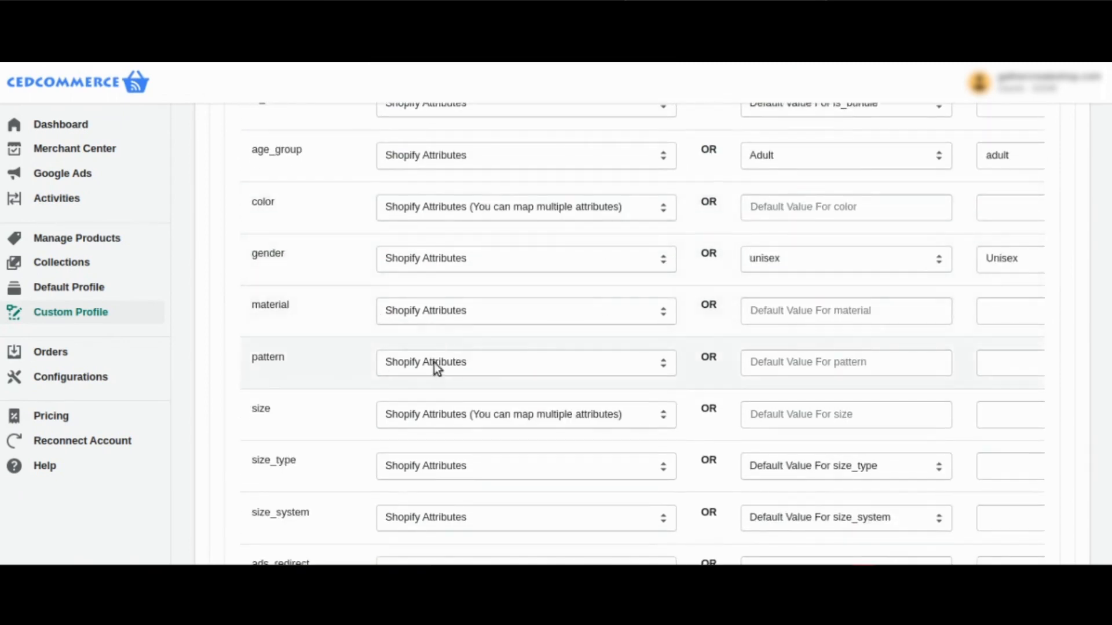
{"action": "scroll", "coordinate": [433, 363], "scroll_direction": "down", "scroll_amount": 2}
{"action": "left_click", "coordinate": [438, 325]}
{"action": "scroll", "coordinate": [458, 271], "scroll_direction": "down", "scroll_amount": 3}
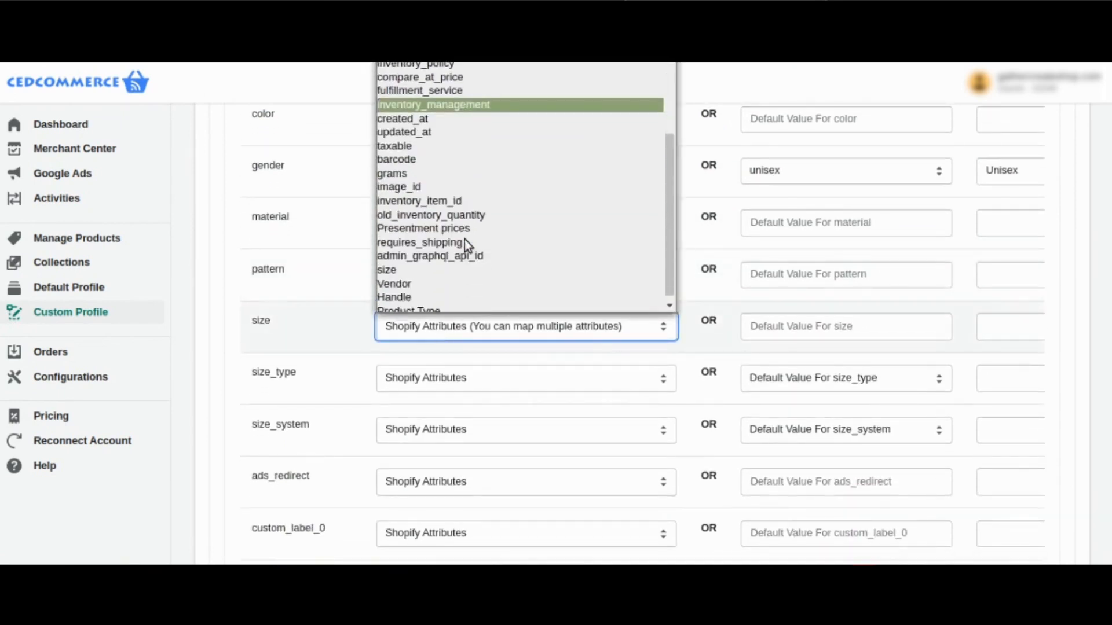
{"action": "left_click", "coordinate": [440, 268]}
Step: Review the remaining default attributes, including the custom_label_0 to custom_label_4 rows and shipping_label
{"action": "scroll", "coordinate": [440, 268], "scroll_direction": "down", "scroll_amount": 2}
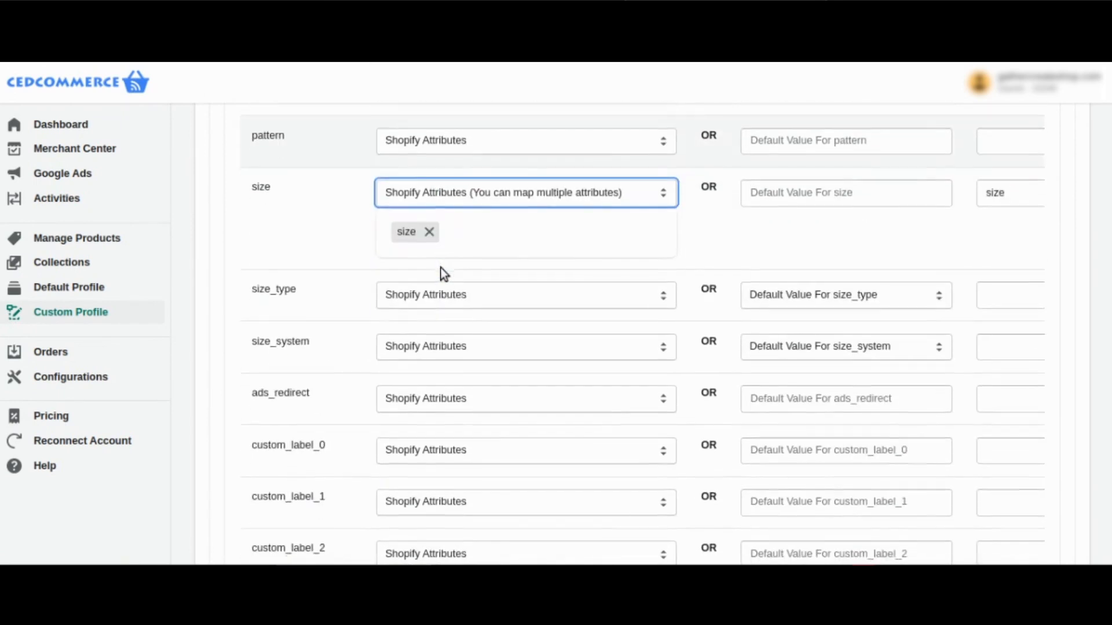
{"action": "scroll", "coordinate": [440, 267], "scroll_direction": "down", "scroll_amount": 4}
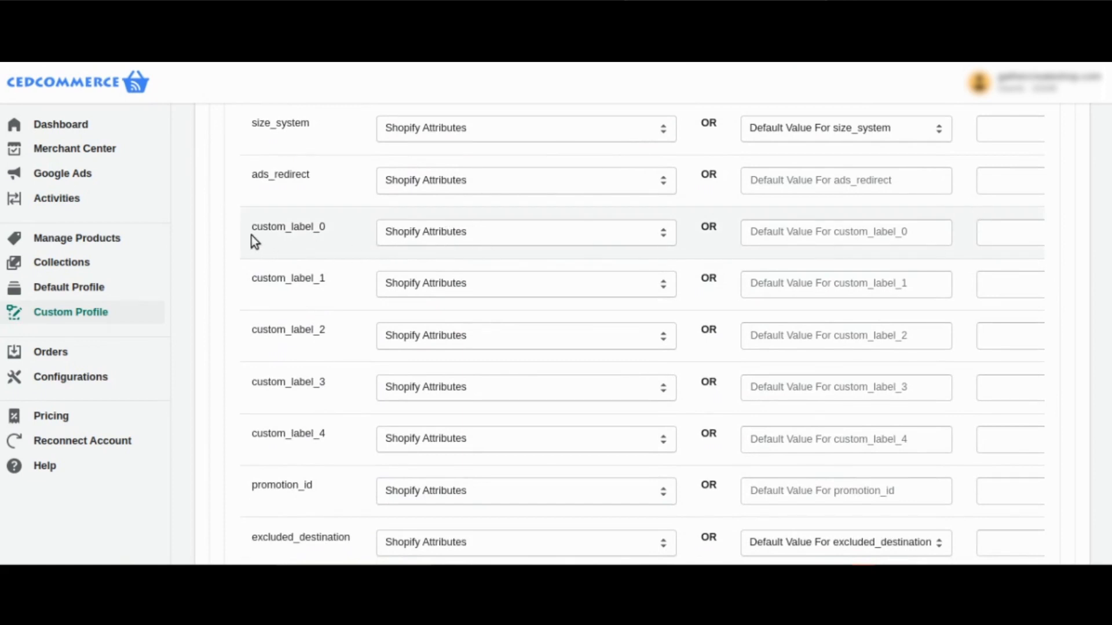
{"action": "left_click_drag", "start_coordinate": [248, 231], "coordinate": [326, 232]}
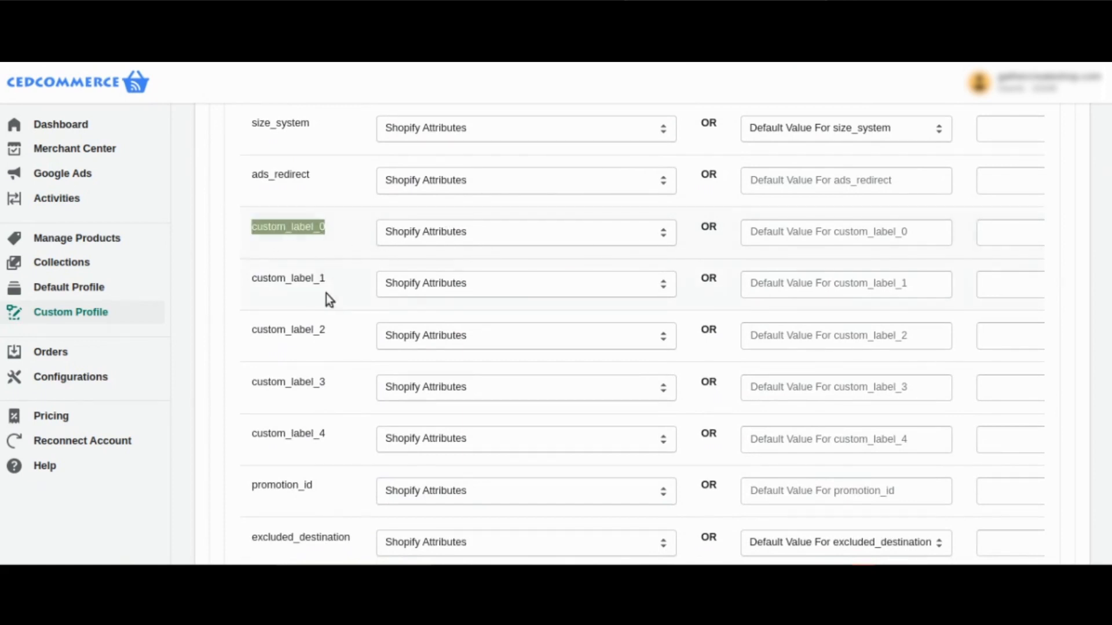
{"action": "scroll", "coordinate": [327, 307], "scroll_direction": "down", "scroll_amount": 5}
{"action": "left_click_drag", "start_coordinate": [241, 373], "coordinate": [321, 377]}
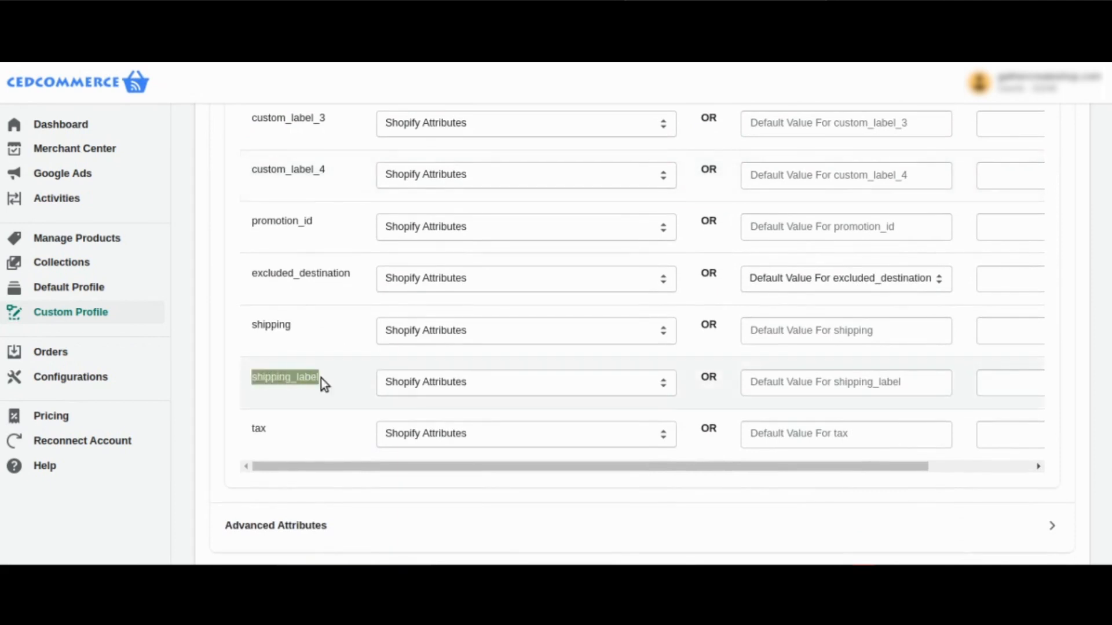
{"action": "scroll", "coordinate": [715, 279], "scroll_direction": "up", "scroll_amount": 5}
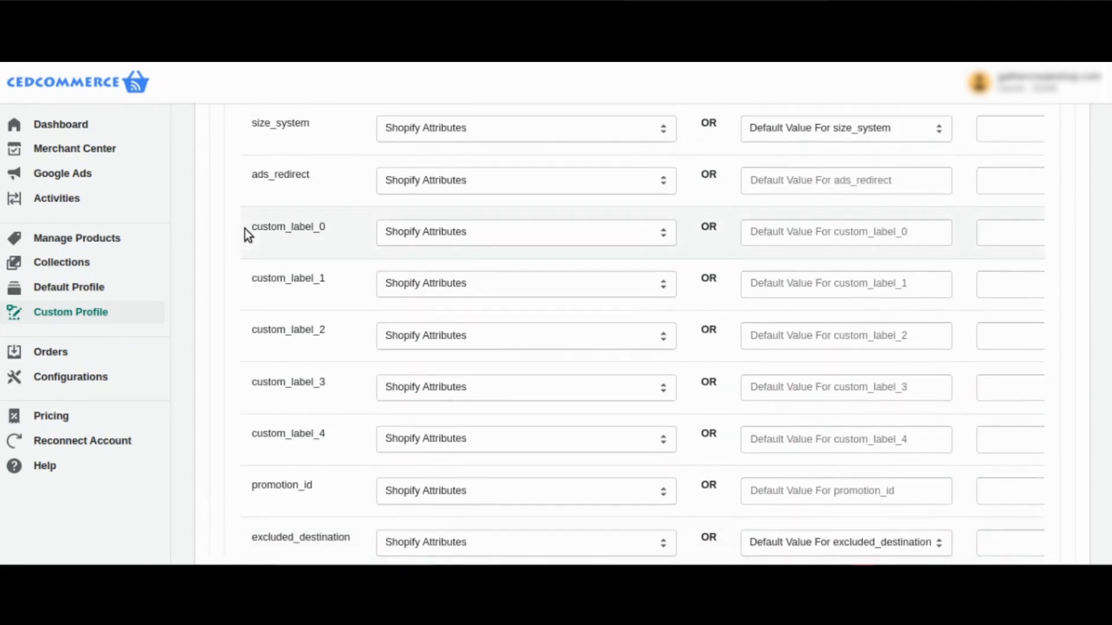
Step: Set the default value of the custom_label_0 attribute to "new product"
{"action": "left_click_drag", "start_coordinate": [244, 228], "coordinate": [326, 232]}
{"action": "left_click", "coordinate": [936, 234]}
{"action": "type", "text": "new pr"}
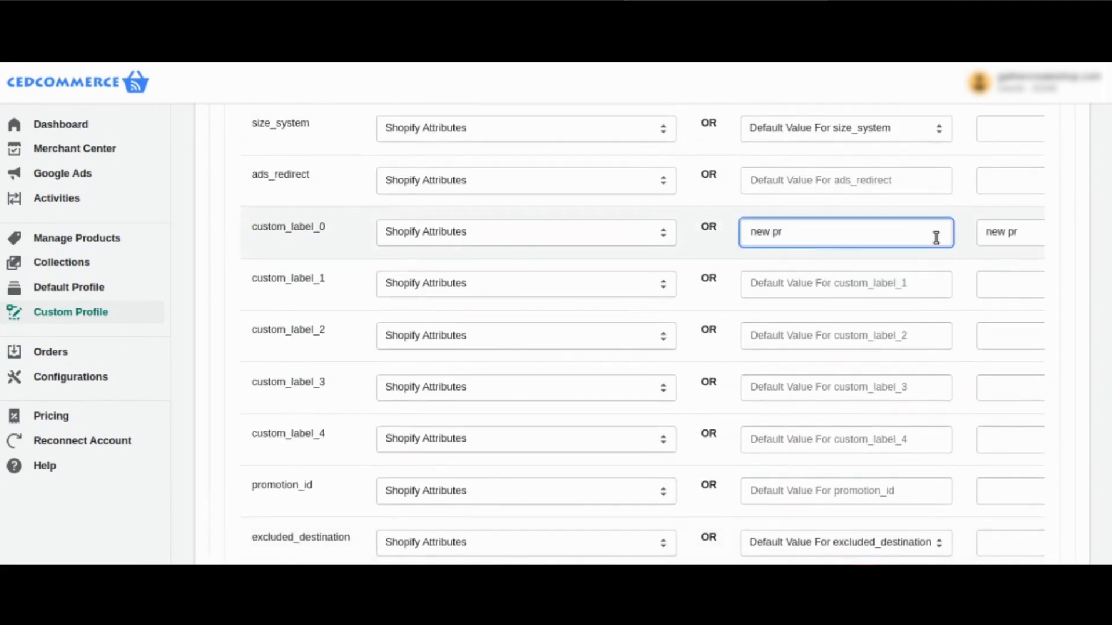
{"action": "type", "text": "oduct"}
{"action": "scroll", "coordinate": [326, 297], "scroll_direction": "down", "scroll_amount": 2}
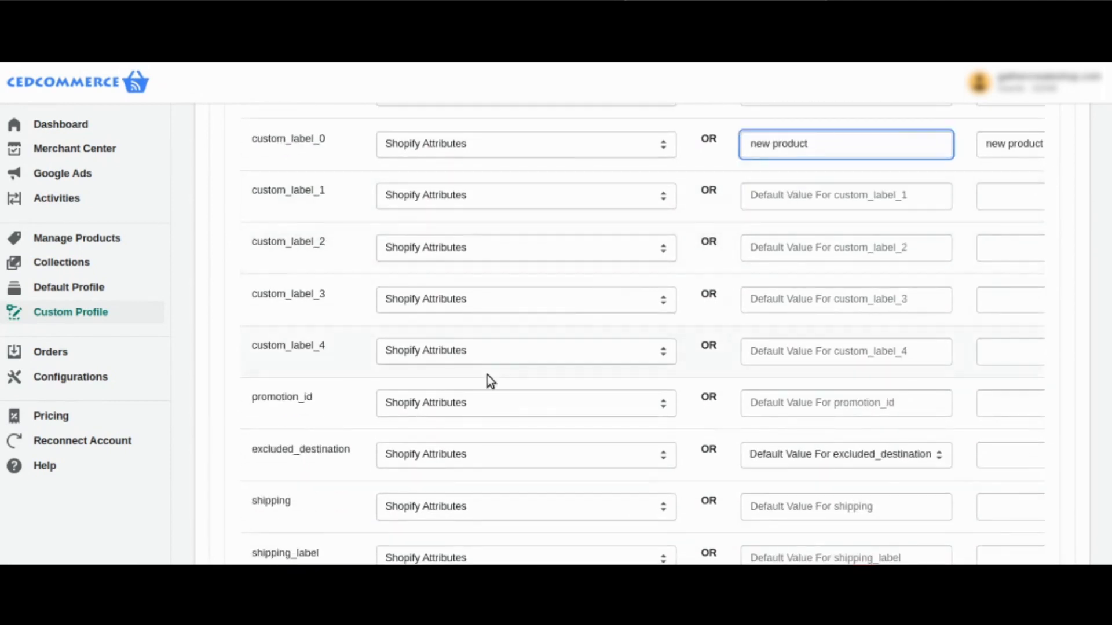
Step: Set the default value of the shipping_label attribute to "free ship"
{"action": "scroll", "coordinate": [487, 381], "scroll_direction": "down", "scroll_amount": 3}
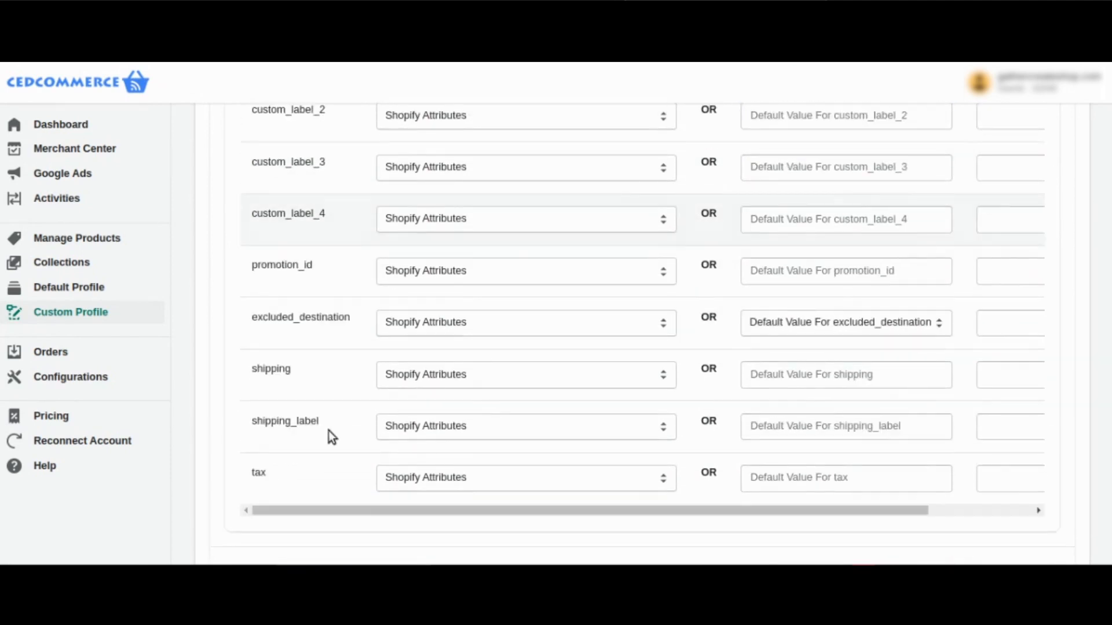
{"action": "left_click", "coordinate": [774, 430]}
{"action": "type", "text": "free ship"}
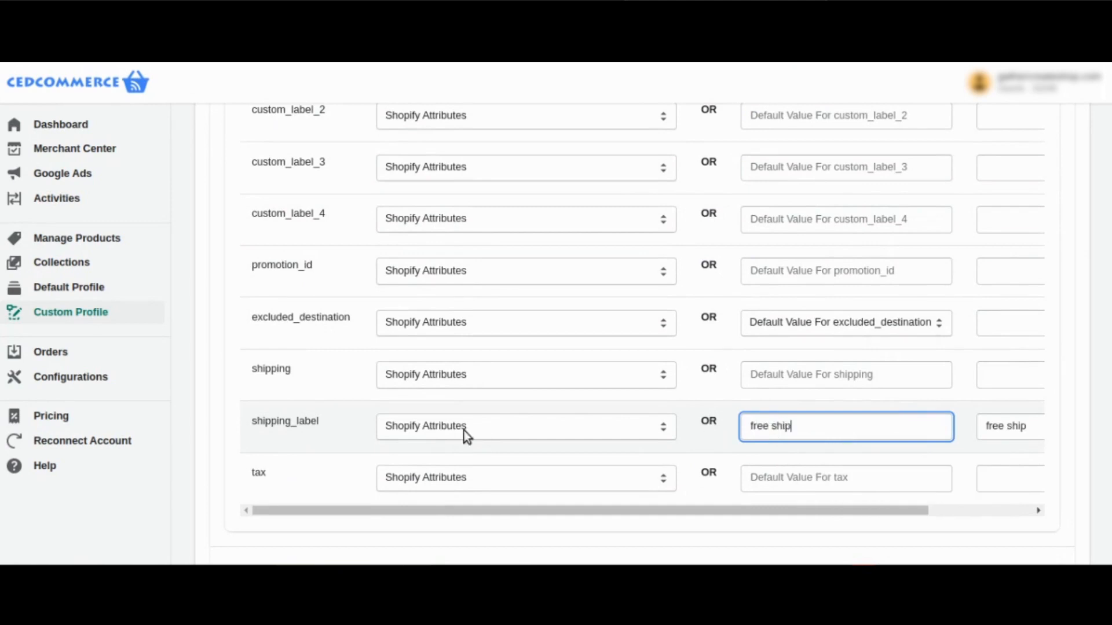
Step: Review the default attribute mappings from gender and size through the custom labels, shipping_label and tax
{"action": "scroll", "coordinate": [464, 431], "scroll_direction": "up", "scroll_amount": 3}
{"action": "scroll", "coordinate": [448, 422], "scroll_direction": "up", "scroll_amount": 1}
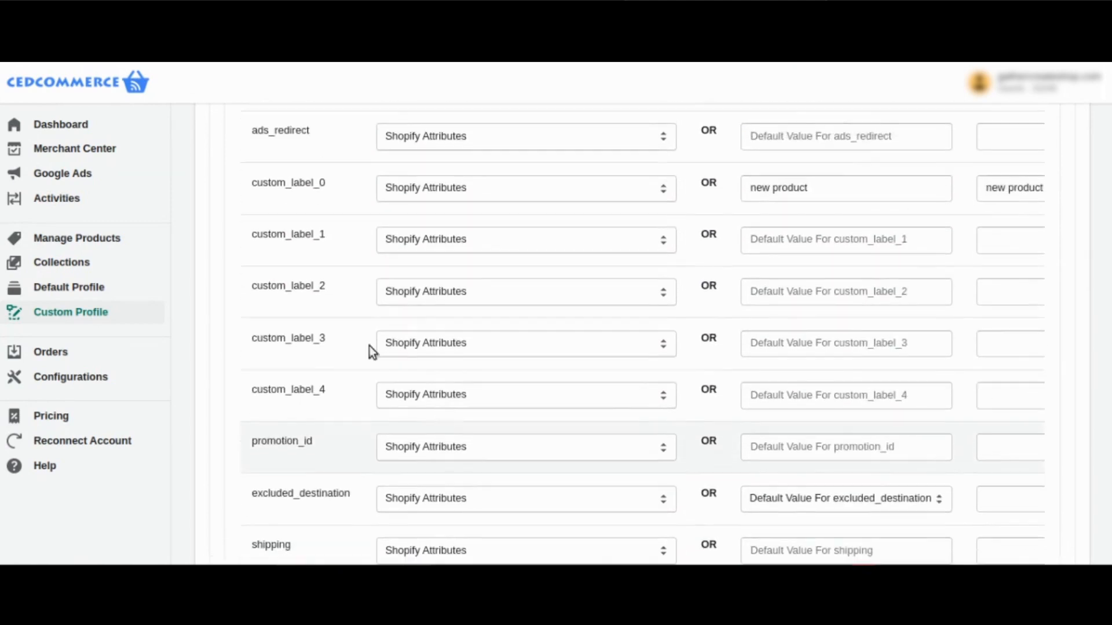
{"action": "scroll", "coordinate": [317, 383], "scroll_direction": "down", "scroll_amount": 2}
{"action": "scroll", "coordinate": [317, 383], "scroll_direction": "down", "scroll_amount": 3}
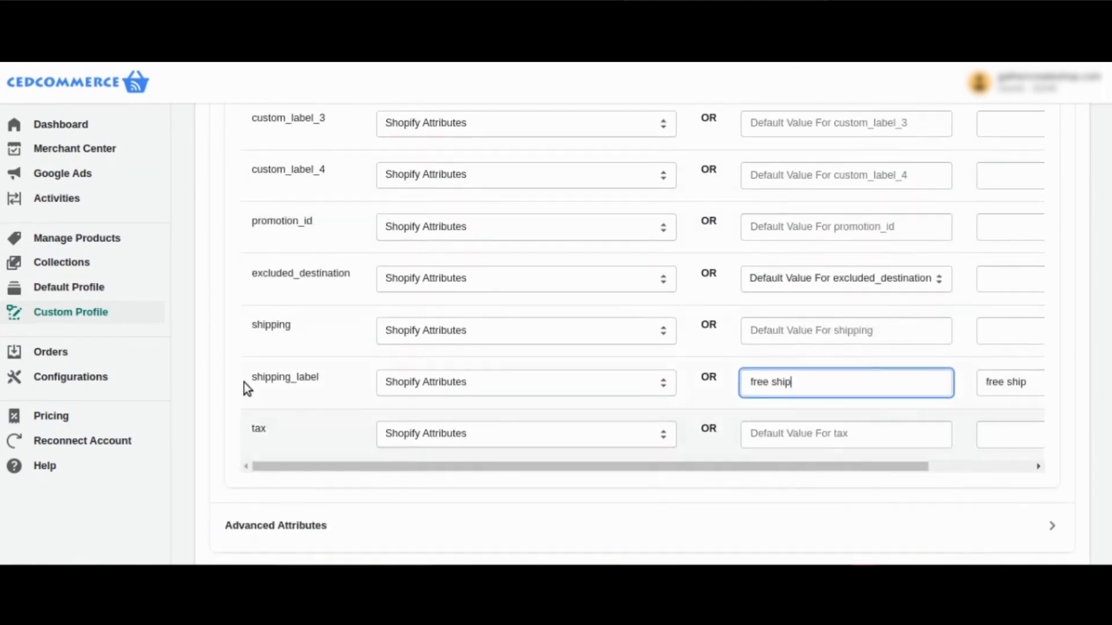
{"action": "scroll", "coordinate": [518, 292], "scroll_direction": "up", "scroll_amount": 12}
{"action": "scroll", "coordinate": [518, 292], "scroll_direction": "up", "scroll_amount": 15}
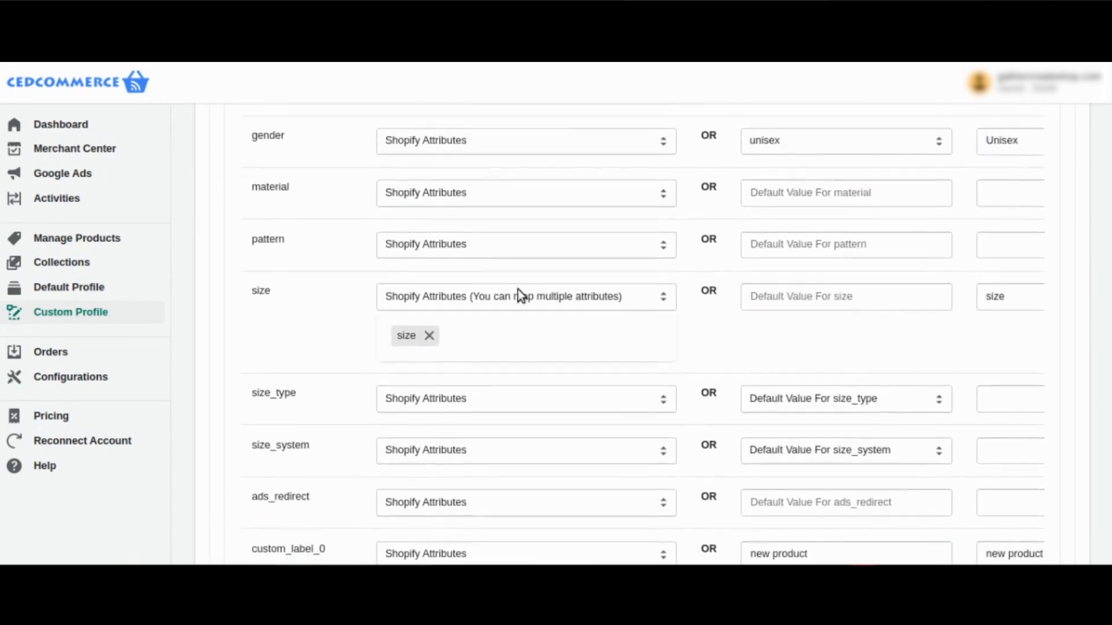
{"action": "scroll", "coordinate": [241, 322], "scroll_direction": "down", "scroll_amount": 4}
{"action": "scroll", "coordinate": [395, 332], "scroll_direction": "down", "scroll_amount": 20}
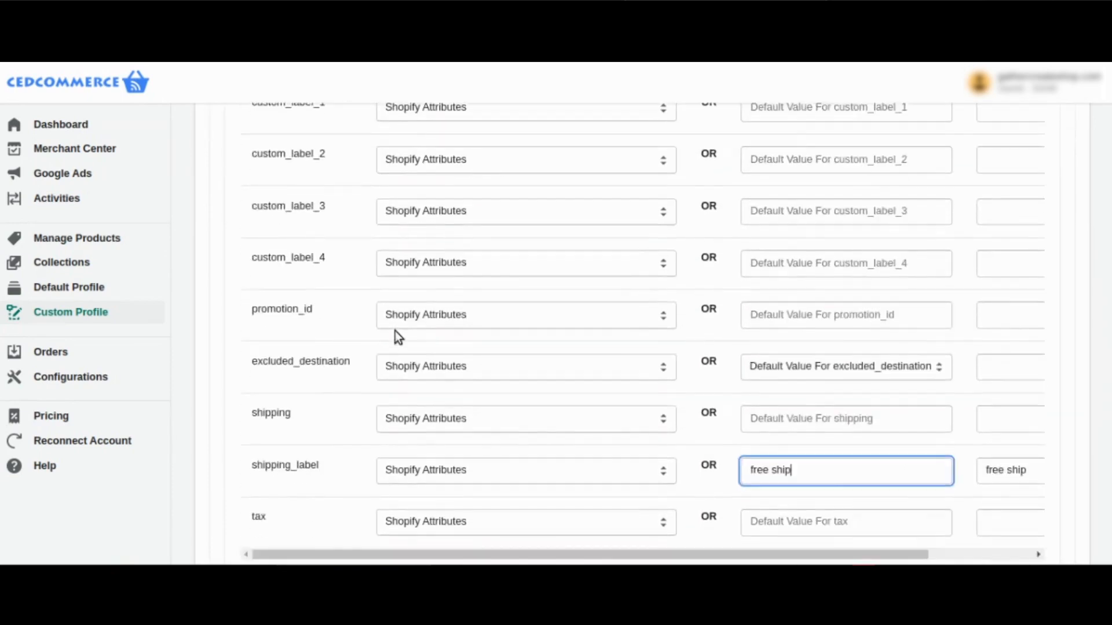
Step: Save the custom profile and request its product count in the Custom Profiles list
{"action": "left_click", "coordinate": [356, 458]}
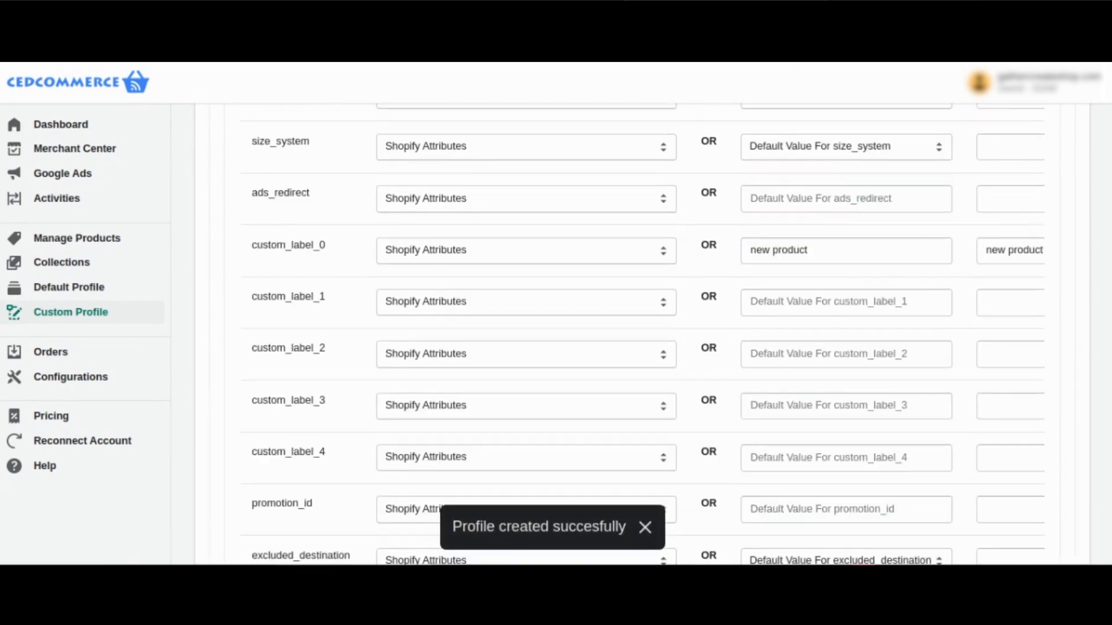
{"action": "left_click", "coordinate": [52, 313]}
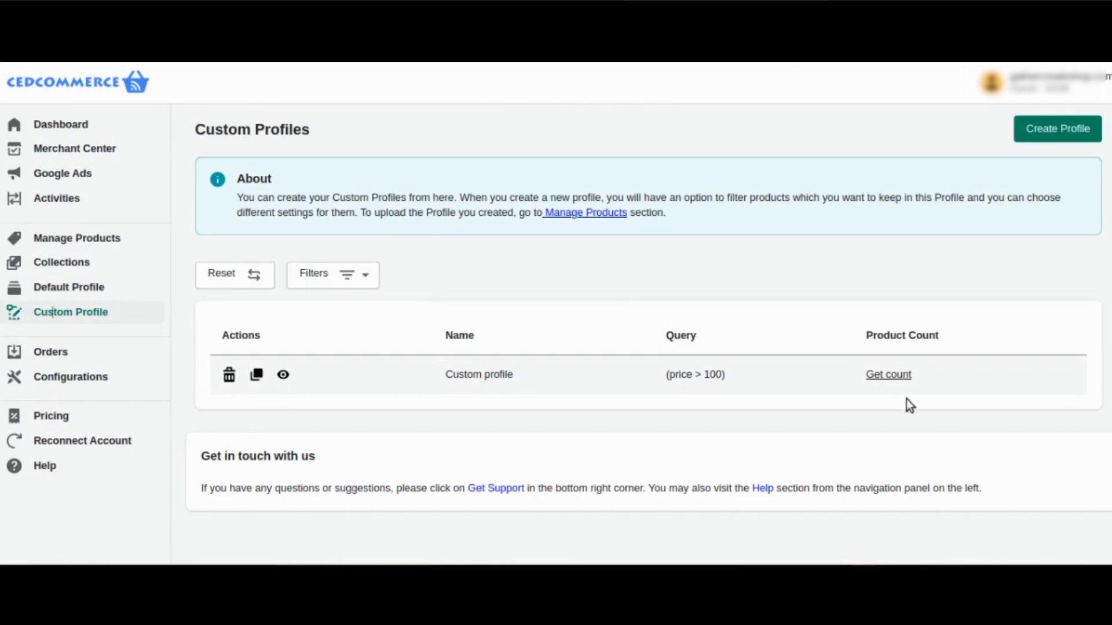
{"action": "left_click", "coordinate": [900, 375]}
Step: Choose Custom profile for an app-to-Google product upload from Manage Products, and close the dialogs without uploading
{"action": "left_click", "coordinate": [55, 248]}
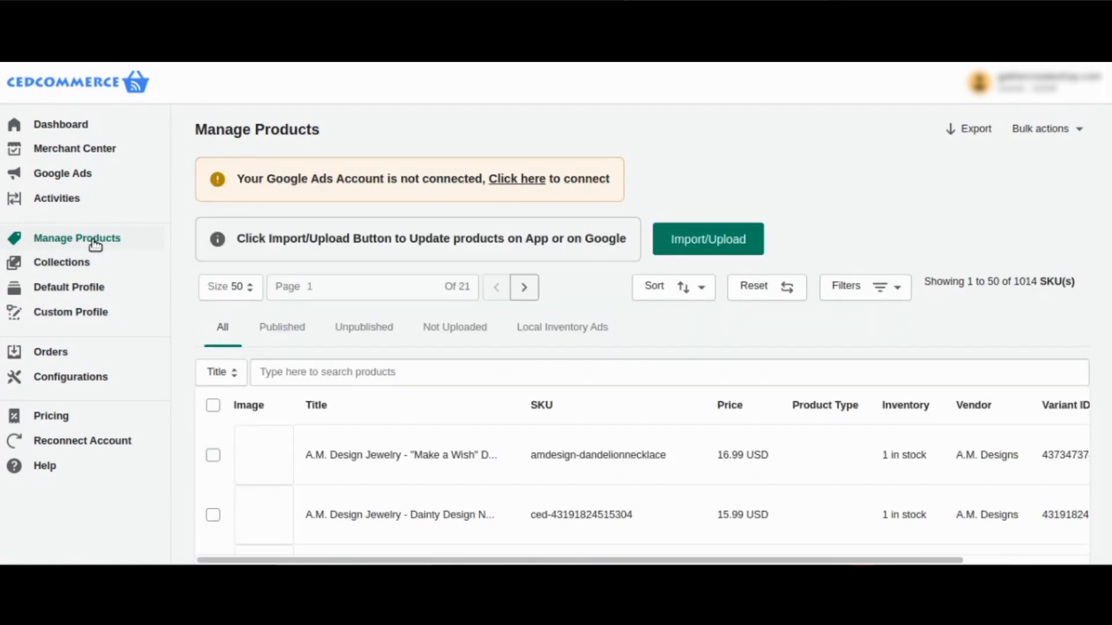
{"action": "left_click", "coordinate": [703, 250]}
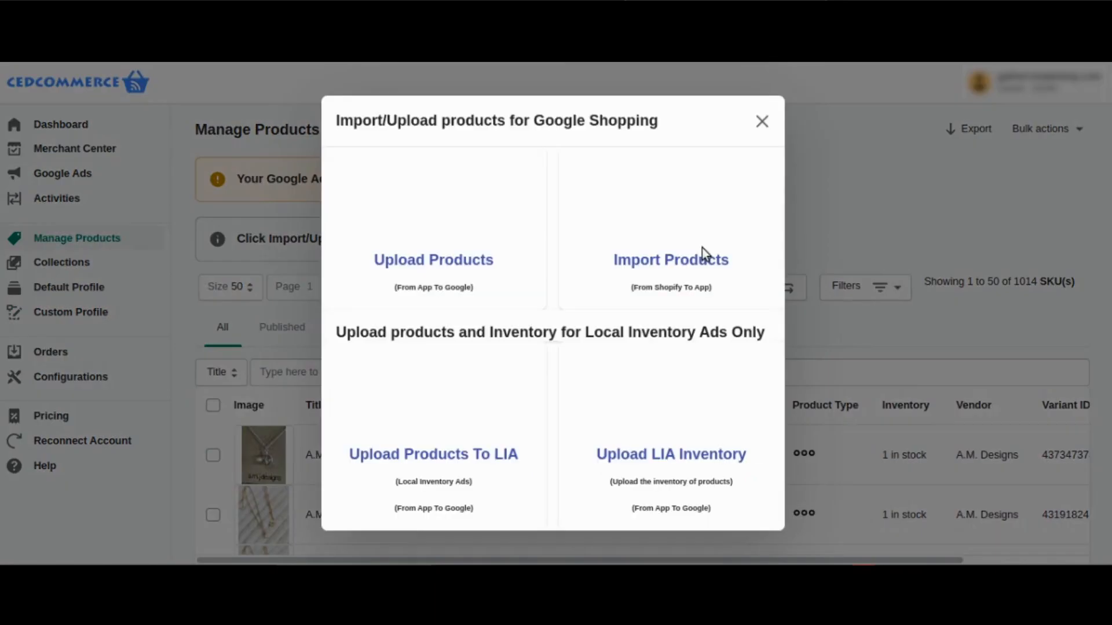
{"action": "left_click", "coordinate": [428, 234]}
{"action": "left_click", "coordinate": [447, 363]}
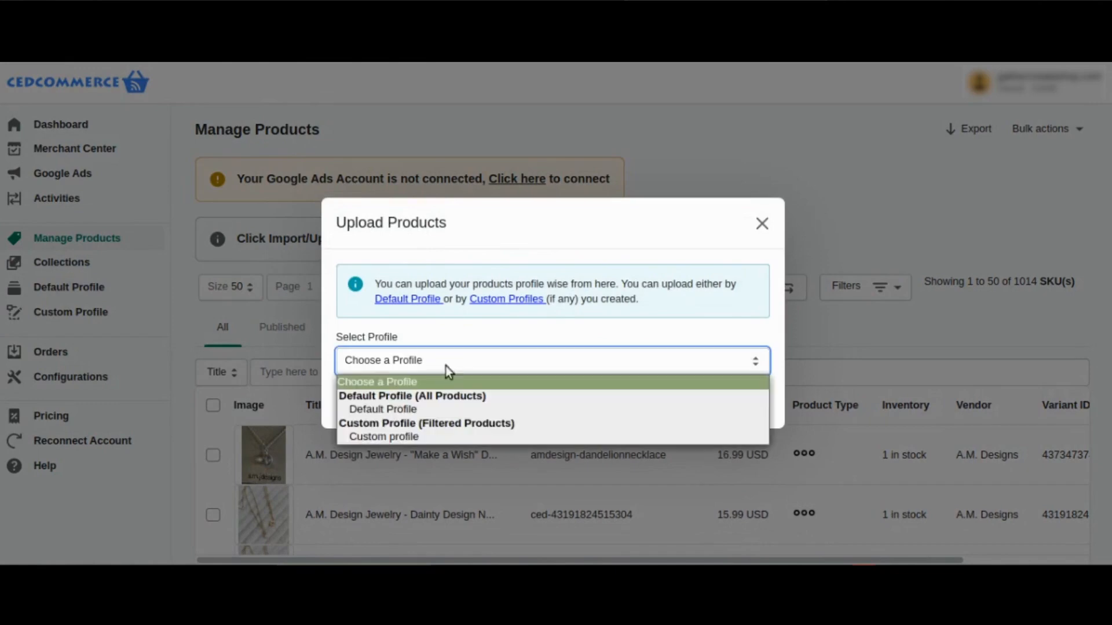
{"action": "left_click", "coordinate": [408, 437]}
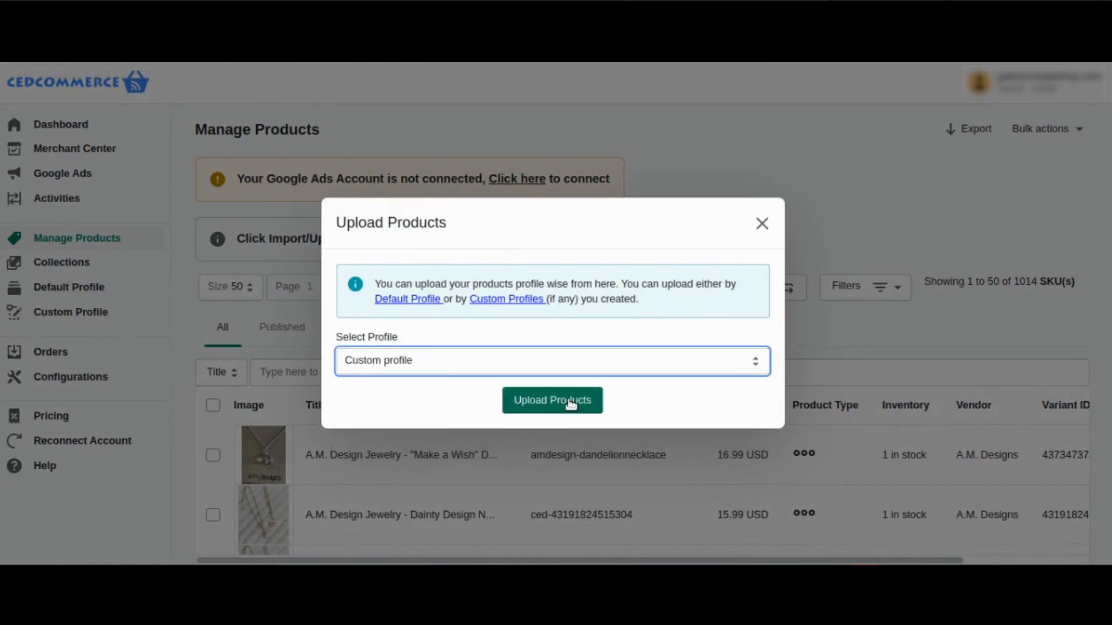
{"action": "left_click", "coordinate": [764, 223]}
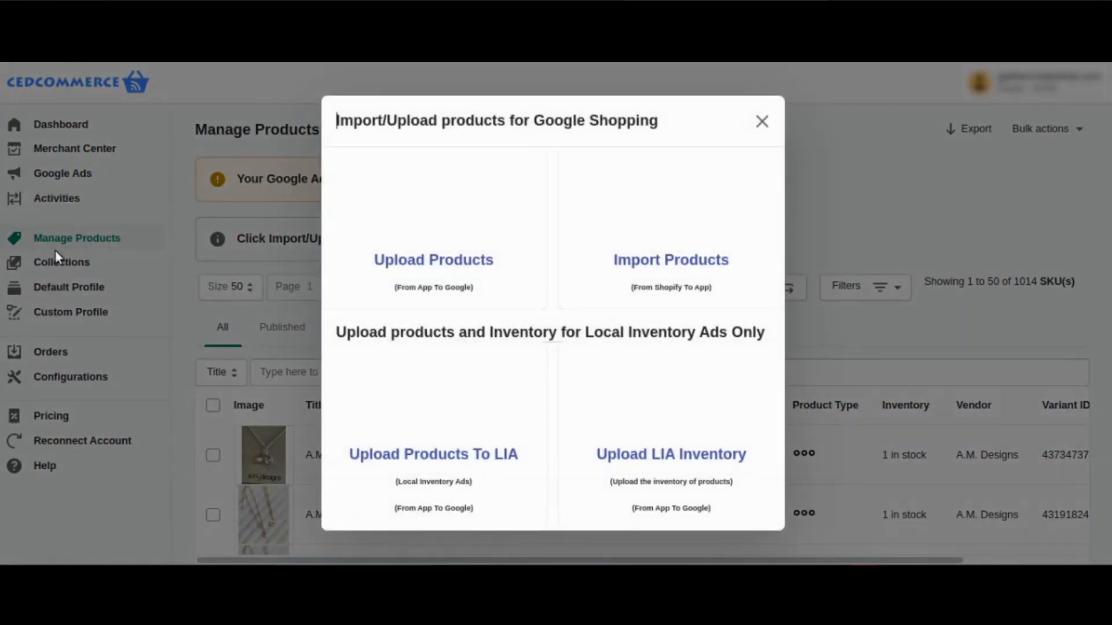
{"action": "left_click", "coordinate": [757, 124]}
Step: Open the Custom Profiles list
{"action": "left_click", "coordinate": [56, 314]}
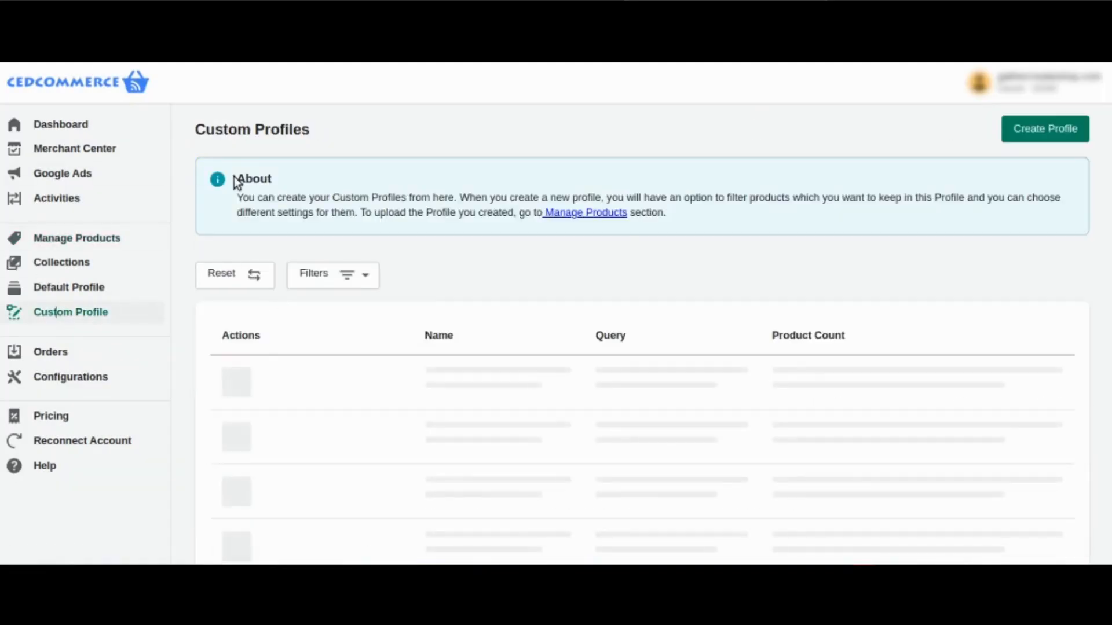